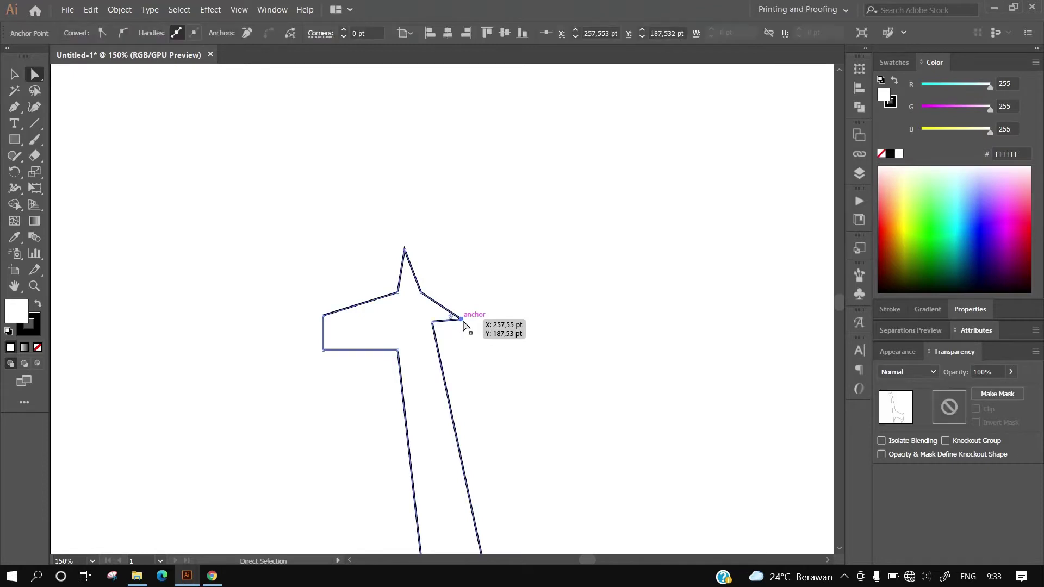
# - Reshape the giraffe's rear ear by moving its tip and the anchor point where it meets the neck
pyautogui.click(554, 335)
pyautogui.click(603, 341)
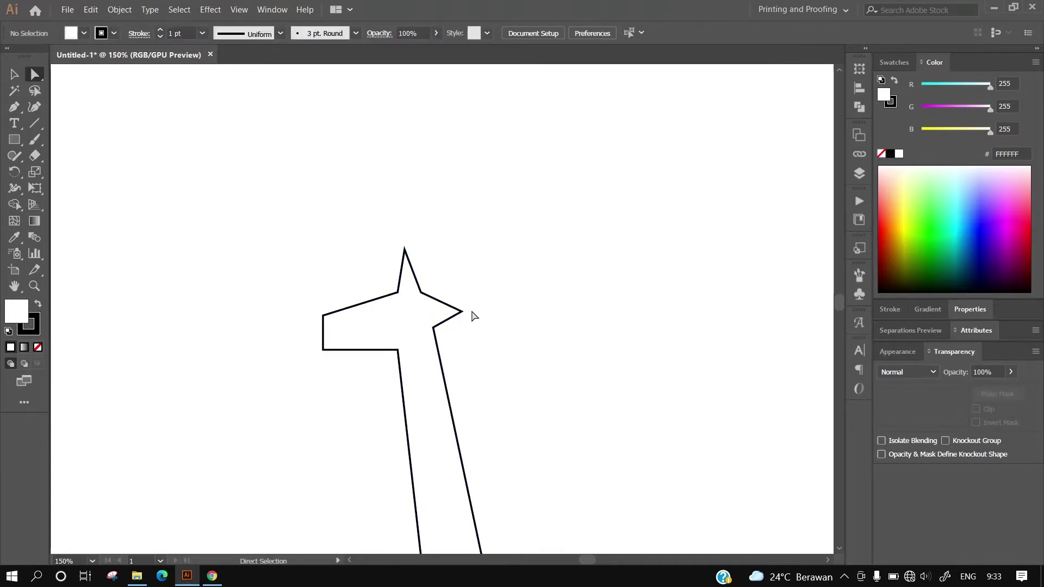
pyautogui.moveTo(421, 293); pyautogui.dragTo(431, 318)
pyautogui.click(445, 338)
pyautogui.click(553, 335)
# - Move the tail and hind-leg anchor points together slightly toward the neck to shorten the giraffe's body
pyautogui.moveTo(604, 471); pyautogui.dragTo(586, 322)
pyautogui.scroll(-2, 578, 313)
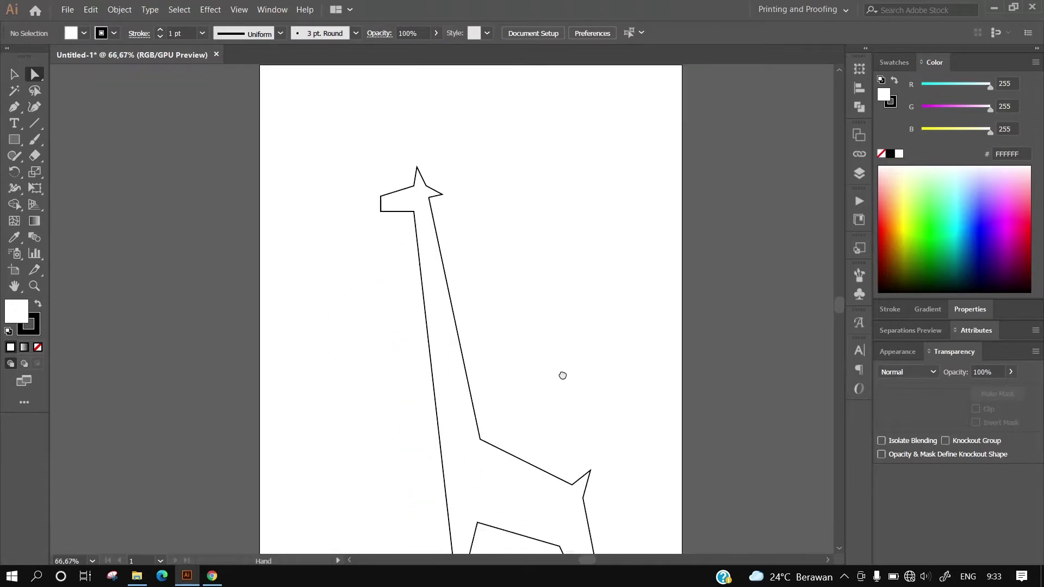
pyautogui.moveTo(625, 369); pyautogui.dragTo(536, 527)
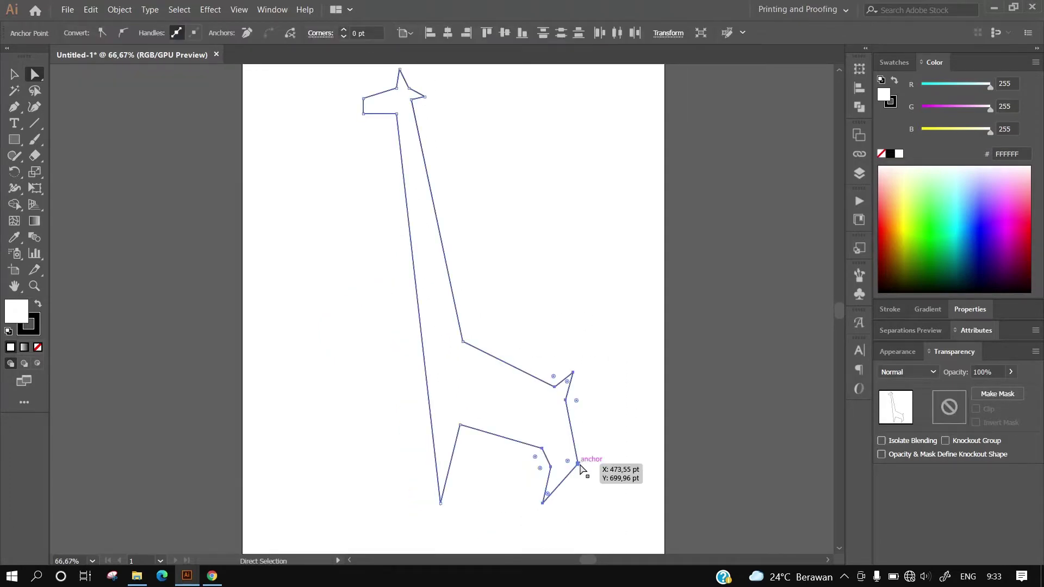
pyautogui.keyDown('shift'); pyautogui.click(578, 465); pyautogui.keyUp('shift')
pyautogui.moveTo(613, 327); pyautogui.dragTo(526, 533)
pyautogui.moveTo(577, 463); pyautogui.dragTo(571, 463)
pyautogui.click(627, 448)
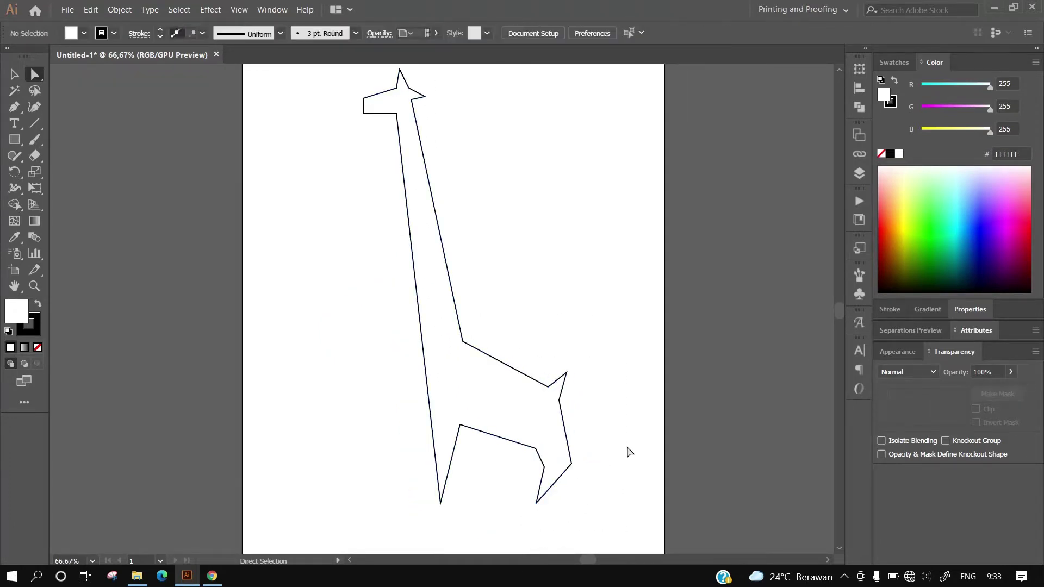
# - Reshape the giraffe's hind leg by raising its rear anchor point and shifting the belly and knee points inward
pyautogui.scroll(-2, 620, 441)
pyautogui.moveTo(573, 408); pyautogui.dragTo(530, 394)
pyautogui.click(579, 418)
pyautogui.click(529, 414)
pyautogui.click(631, 416)
pyautogui.scroll(2, 625, 450)
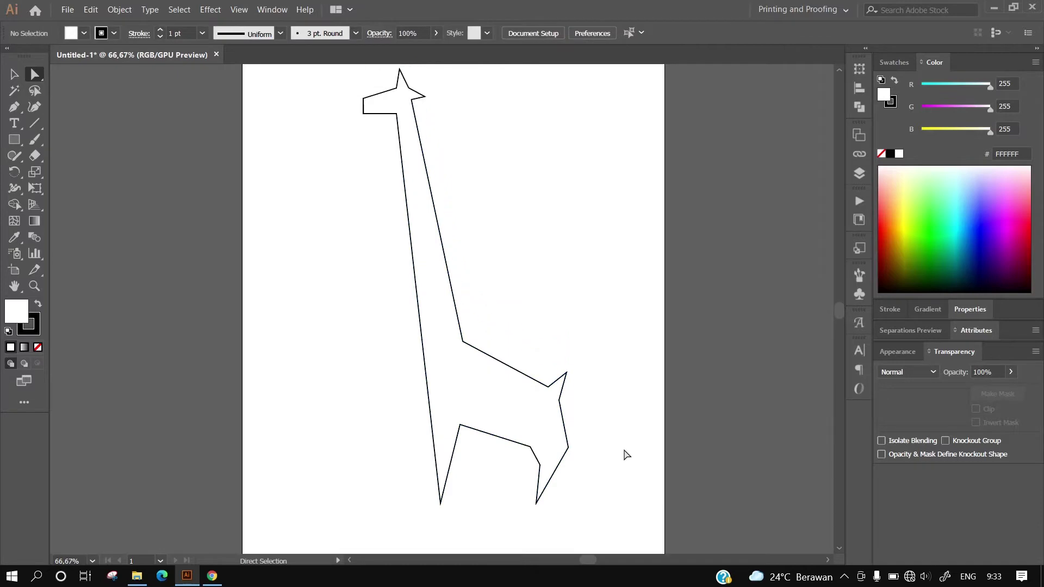
# - Center the giraffe outline horizontally and vertically on the artboard
pyautogui.scroll(1, 634, 422)
pyautogui.scroll(-1, 634, 422)
pyautogui.scroll(4, 634, 422)
pyautogui.scroll(-2, 622, 401)
pyautogui.hotkey('ctrl', '0')
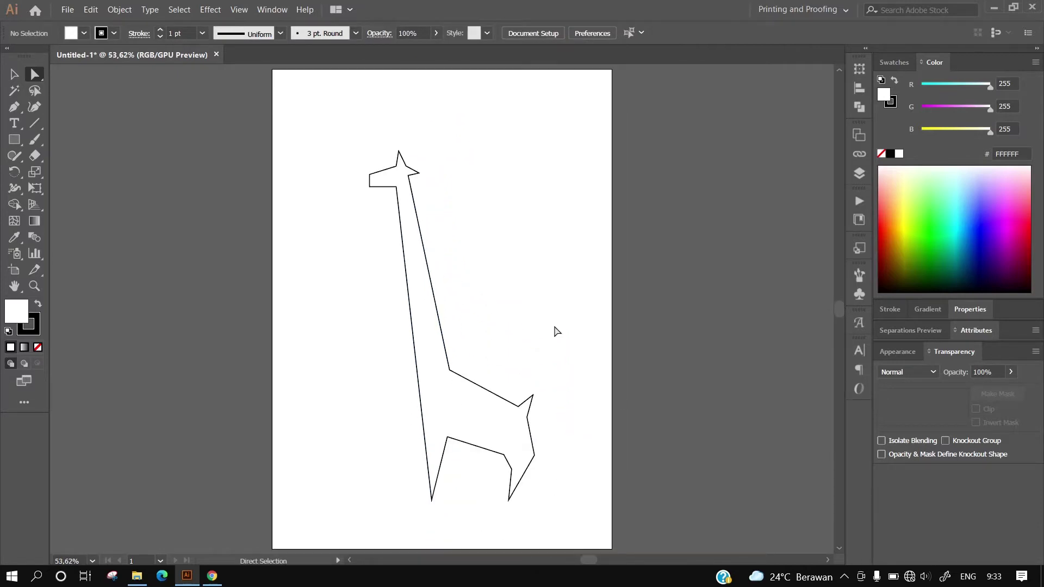
pyautogui.press('v')
pyautogui.hotkey('ctrl', 'a')
pyautogui.click(584, 35)
pyautogui.click(629, 35)
pyautogui.click(637, 238)
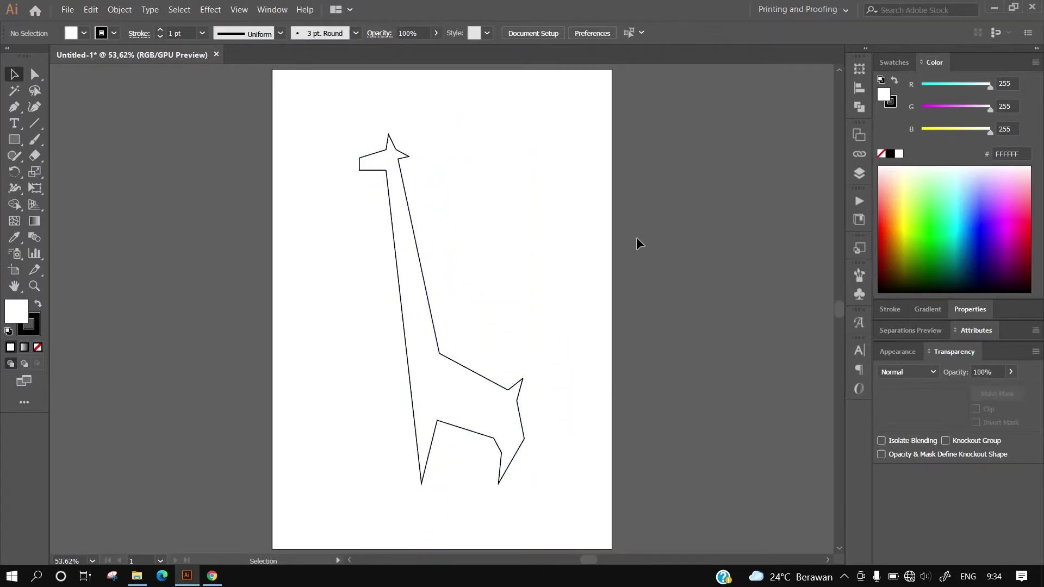
# - Give the giraffe shape a solid black fill and no stroke
pyautogui.hotkey('ctrl', '1')
pyautogui.moveTo(504, 159); pyautogui.dragTo(217, 321)
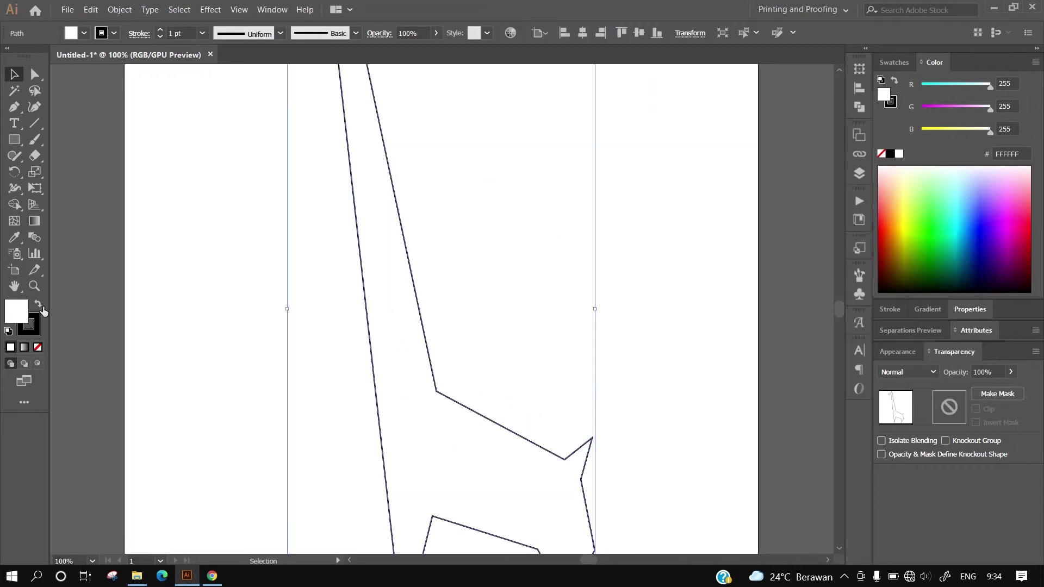
pyautogui.click(39, 304)
pyautogui.click(32, 326)
pyautogui.click(38, 347)
pyautogui.click(305, 321)
# - Set up the Pen tool with no fill and a white stroke for drawing details on the giraffe
pyautogui.scroll(2, 305, 322)
pyautogui.scroll(-6, 321, 317)
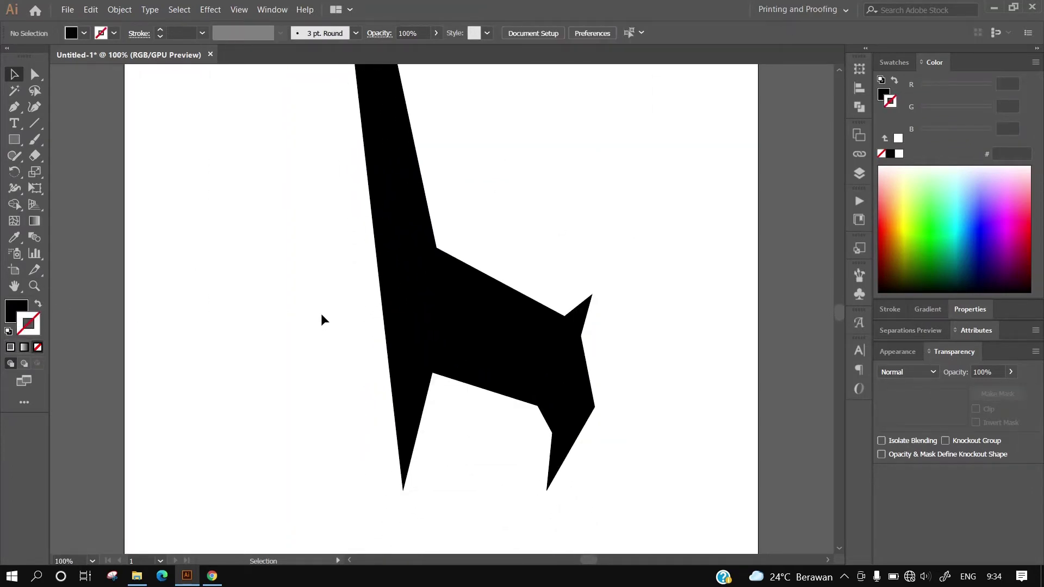
pyautogui.scroll(5, 321, 318)
pyautogui.keyDown('alt'); pyautogui.scroll(1, 324, 321); pyautogui.keyUp('alt')
pyautogui.scroll(2, 327, 326)
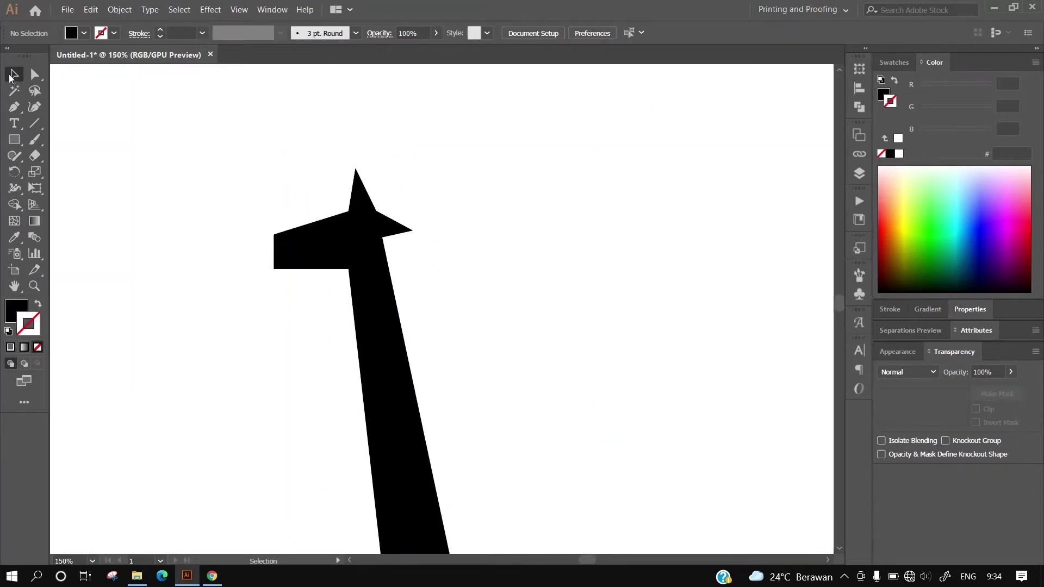
pyautogui.click(37, 304)
pyautogui.click(28, 324)
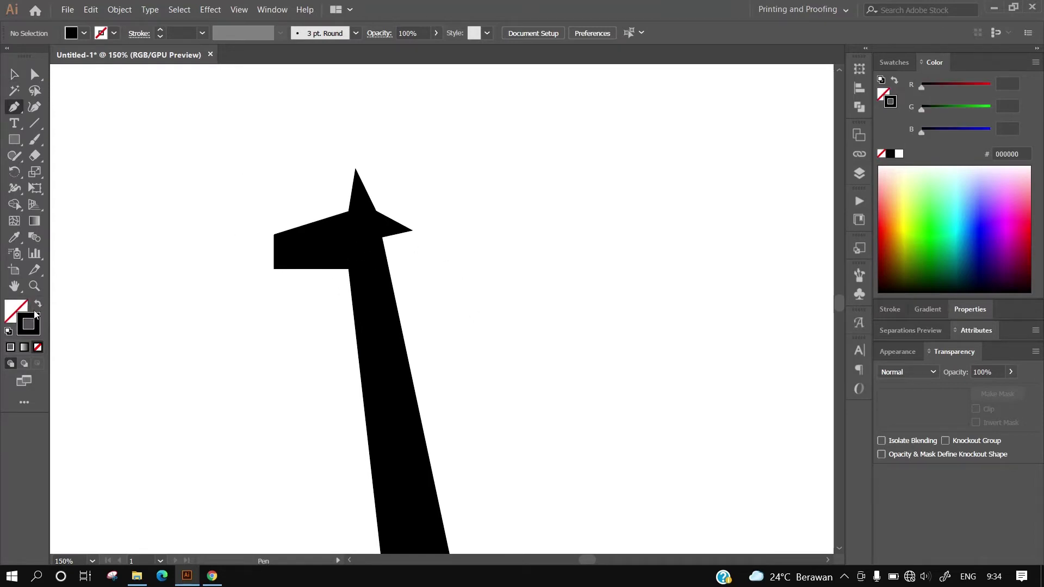
pyautogui.click(112, 34)
pyautogui.click(28, 57)
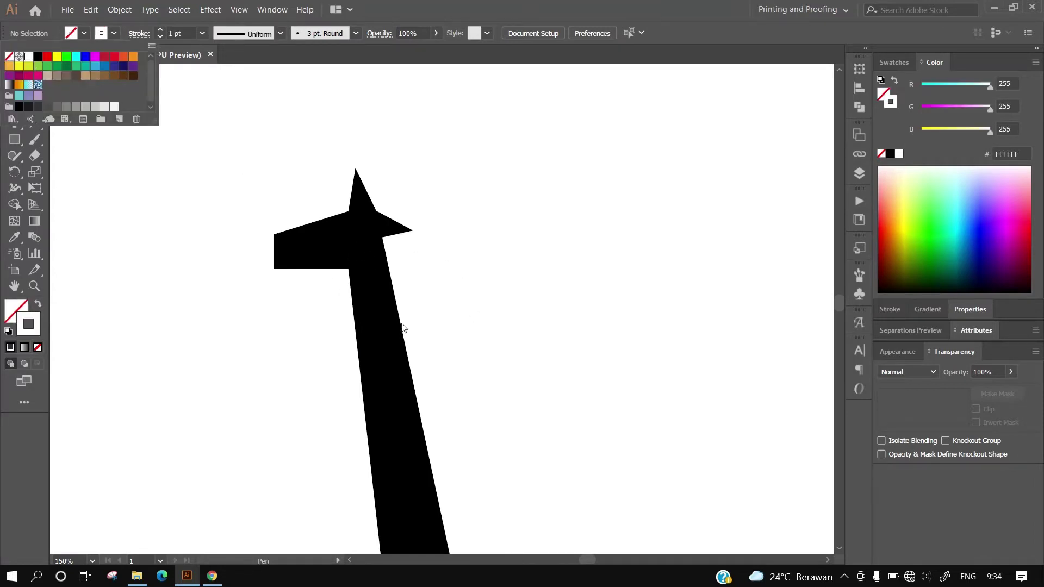
# - Draw a closed white path from below the jaw down the neck to the back, looping outside around the head
pyautogui.click(352, 295)
pyautogui.click(352, 296)
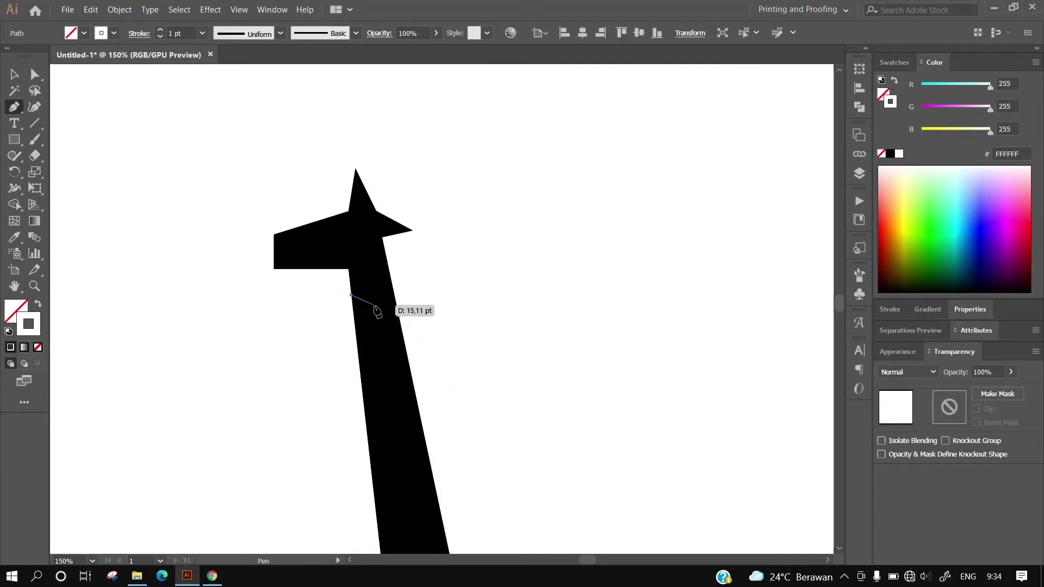
pyautogui.click(373, 304)
pyautogui.scroll(-5, 473, 252)
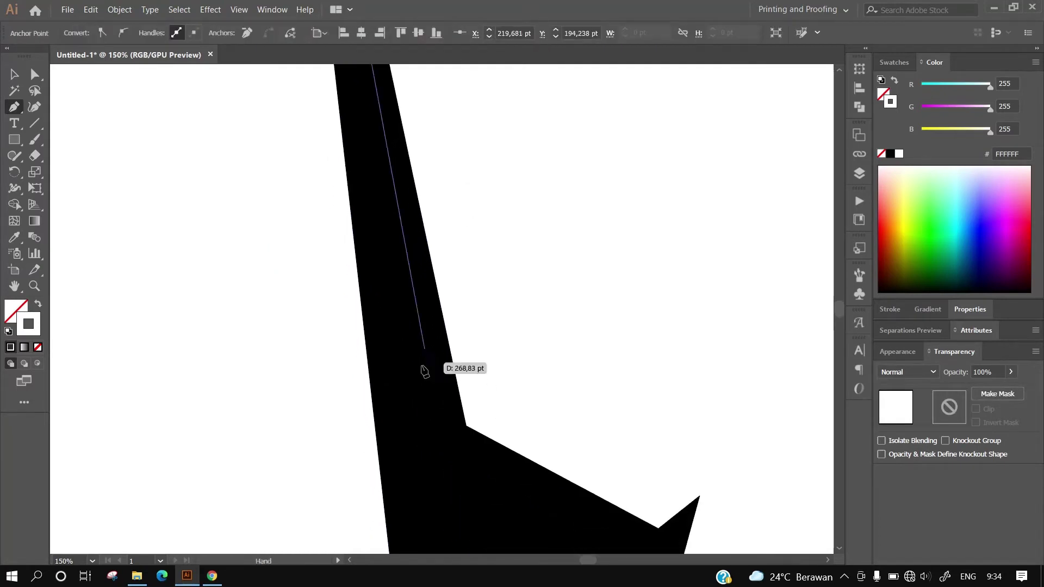
pyautogui.click(445, 415)
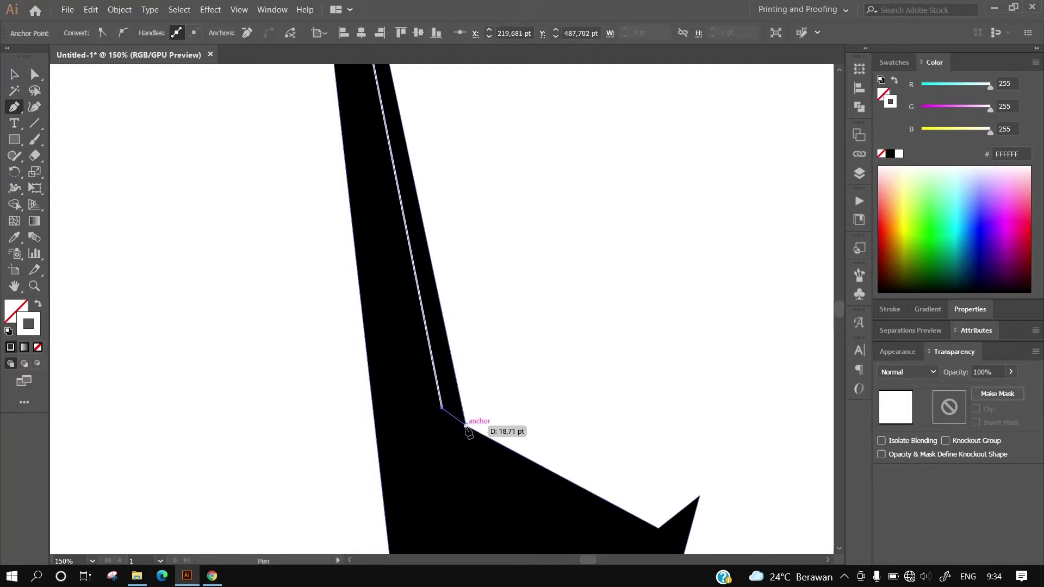
pyautogui.scroll(4, 533, 343)
pyautogui.click(186, 155)
pyautogui.moveTo(186, 279); pyautogui.dragTo(196, 292)
pyautogui.click(229, 297)
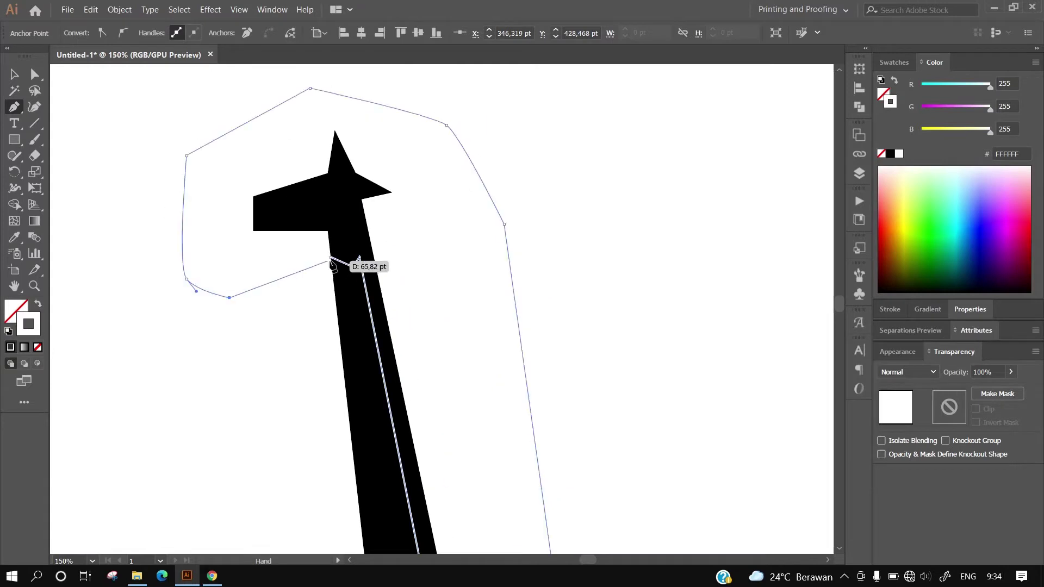
pyautogui.click(330, 256)
# - Draw the first white-outlined angular spot on the front edge of the neck, just below the jaw line
pyautogui.hotkey('ctrl', '-')
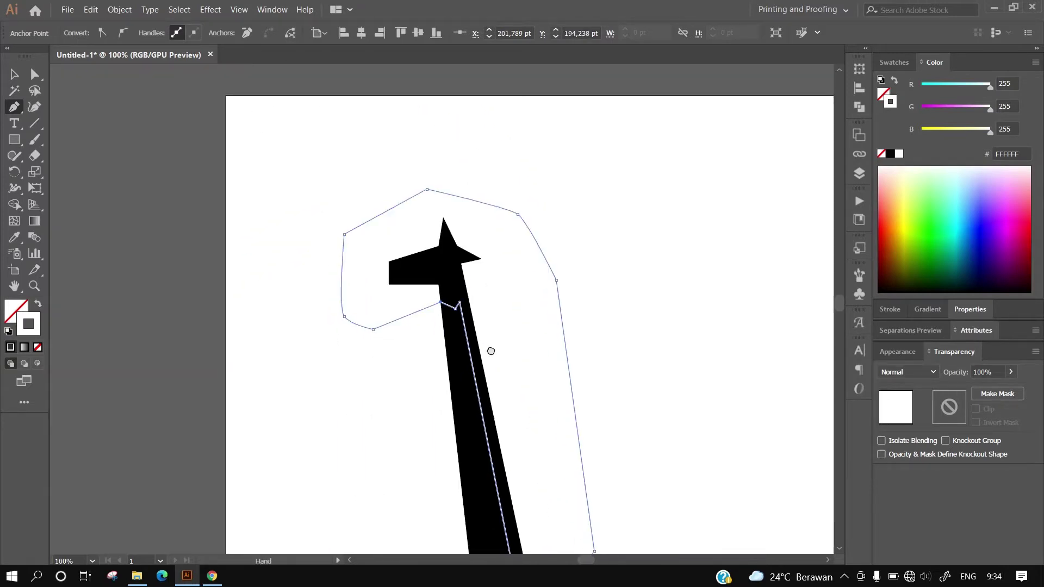
pyautogui.hotkey('ctrl', '+')
pyautogui.moveTo(565, 326); pyautogui.dragTo(527, 239)
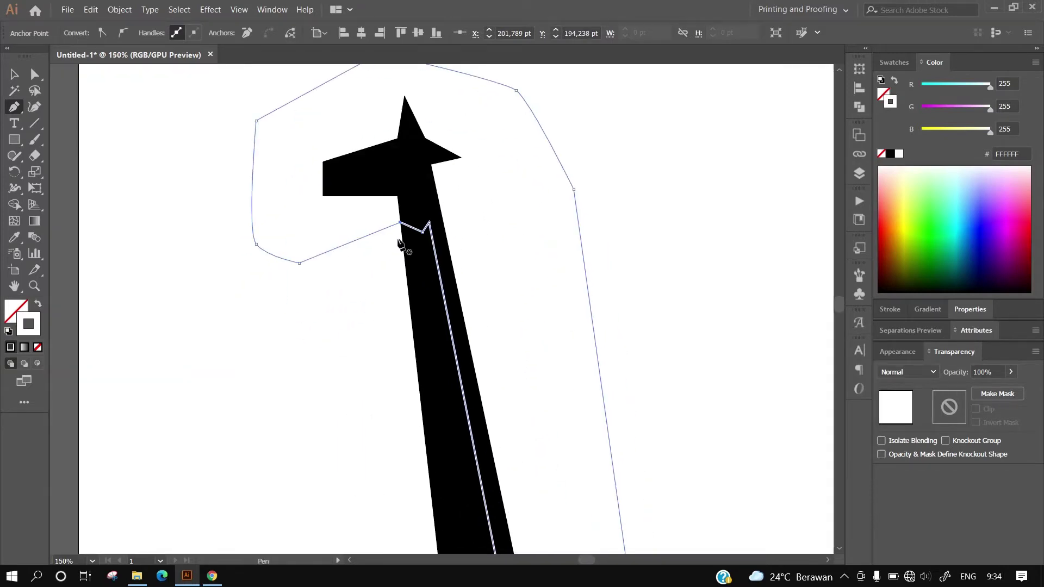
pyautogui.moveTo(395, 237); pyautogui.dragTo(429, 254)
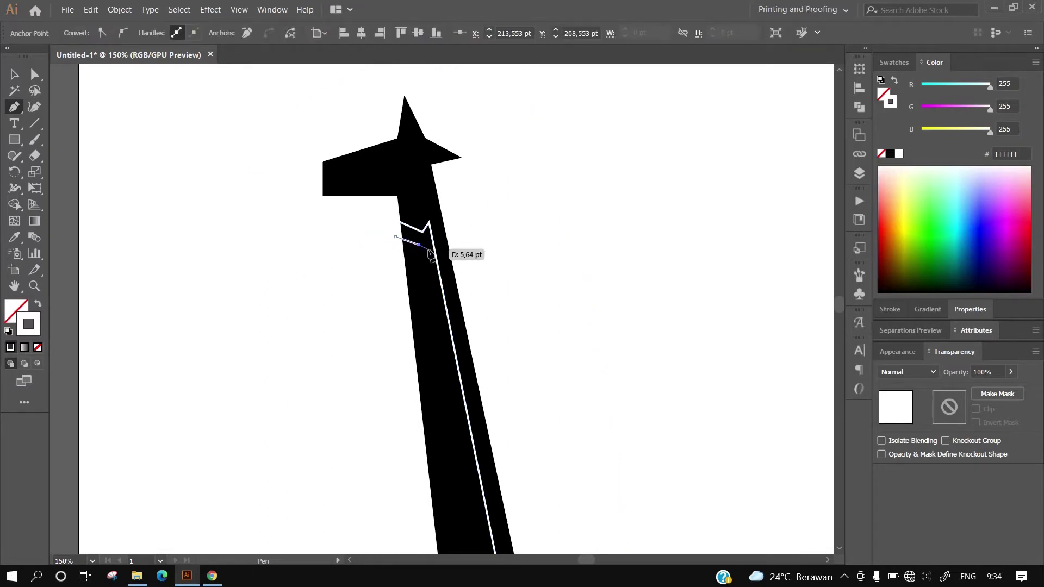
pyautogui.click(433, 275)
pyautogui.click(422, 287)
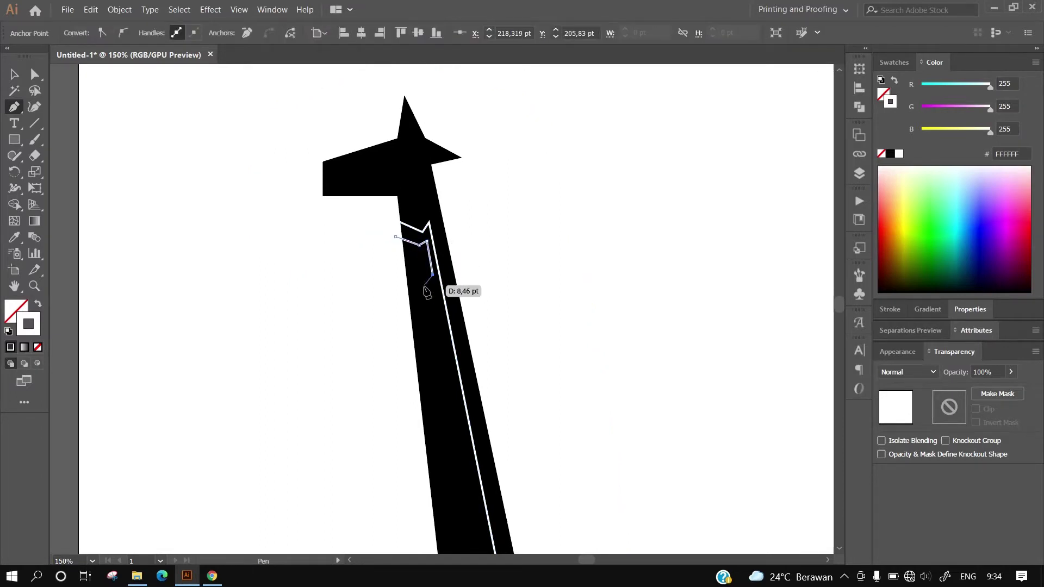
pyautogui.click(395, 283)
pyautogui.moveTo(535, 336); pyautogui.dragTo(518, 244)
pyautogui.keyDown('ctrl'); pyautogui.click(377, 213); pyautogui.keyUp('ctrl')
pyautogui.click(377, 215)
pyautogui.click(399, 214)
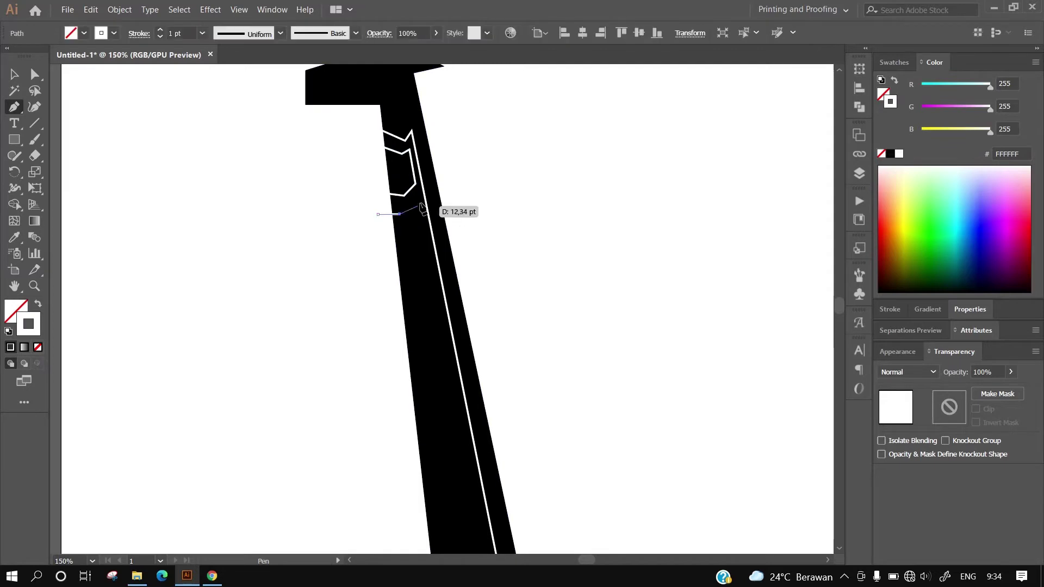
pyautogui.click(418, 196)
pyautogui.hotkey('ctrl', 'z')
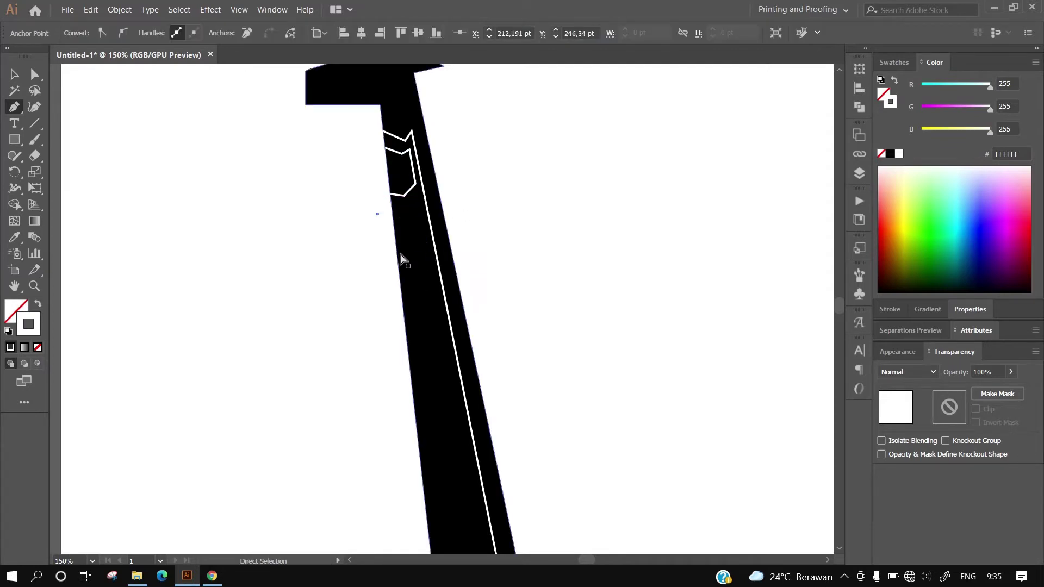
pyautogui.hotkey('ctrl', 'z')
# - Draw a second white-outlined angular spot below the first, extending past the front edge of the neck
pyautogui.moveTo(384, 205); pyautogui.dragTo(419, 203)
pyautogui.click(429, 252)
pyautogui.click(412, 275)
pyautogui.click(378, 277)
pyautogui.click(362, 224)
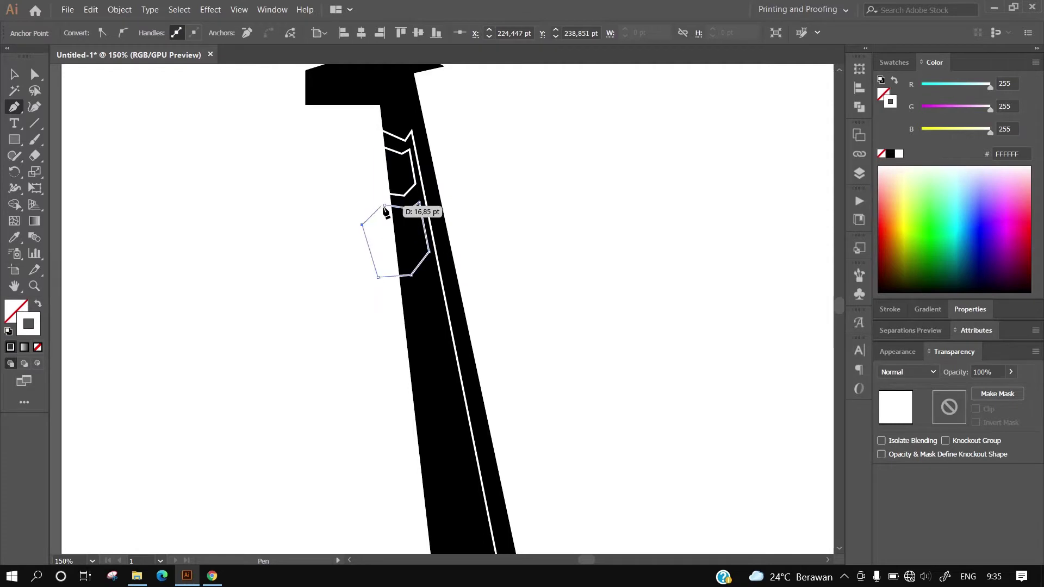
# - Draw a taller third white-outlined spot below the second, closing the path outside the neck's front edge
pyautogui.scroll(-3, 531, 256)
pyautogui.click(378, 209)
pyautogui.moveTo(402, 204); pyautogui.dragTo(421, 199)
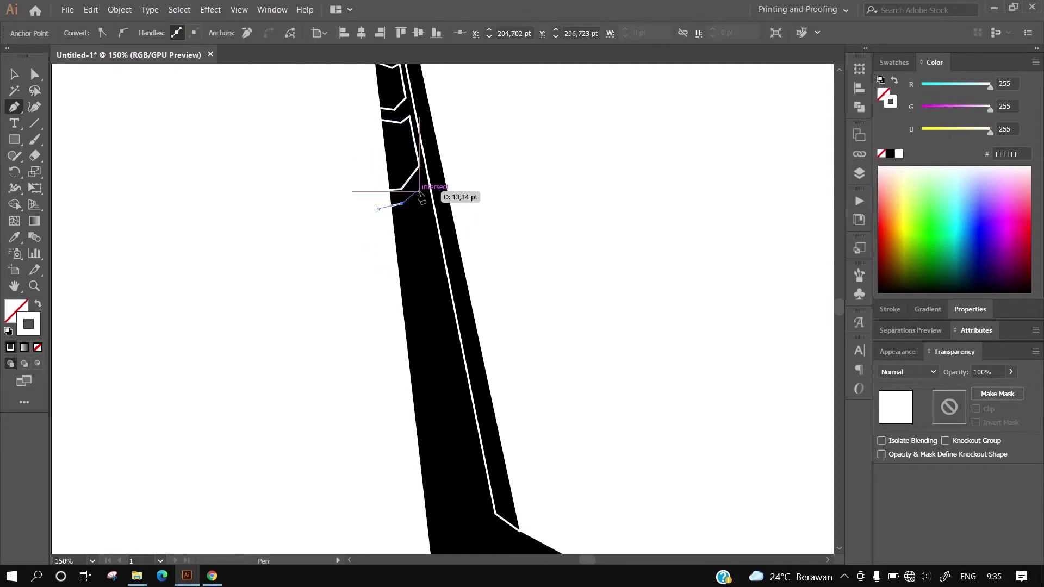
pyautogui.click(432, 234)
pyautogui.click(431, 287)
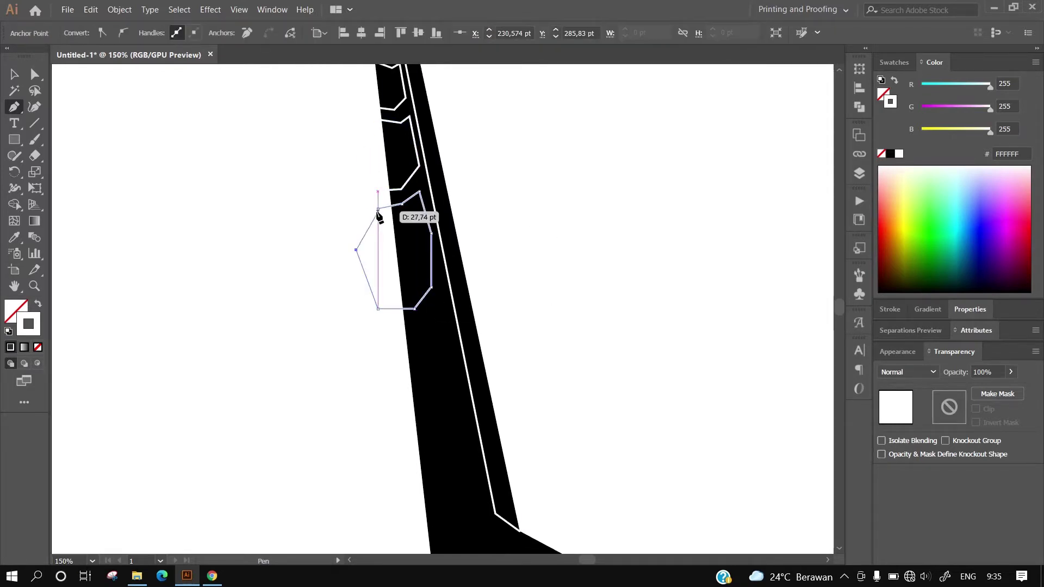
pyautogui.click(378, 210)
# - Draw a four-sided white-outlined spot below the third one, beside the long mane line
pyautogui.scroll(5, 564, 210)
pyautogui.scroll(-6, 576, 377)
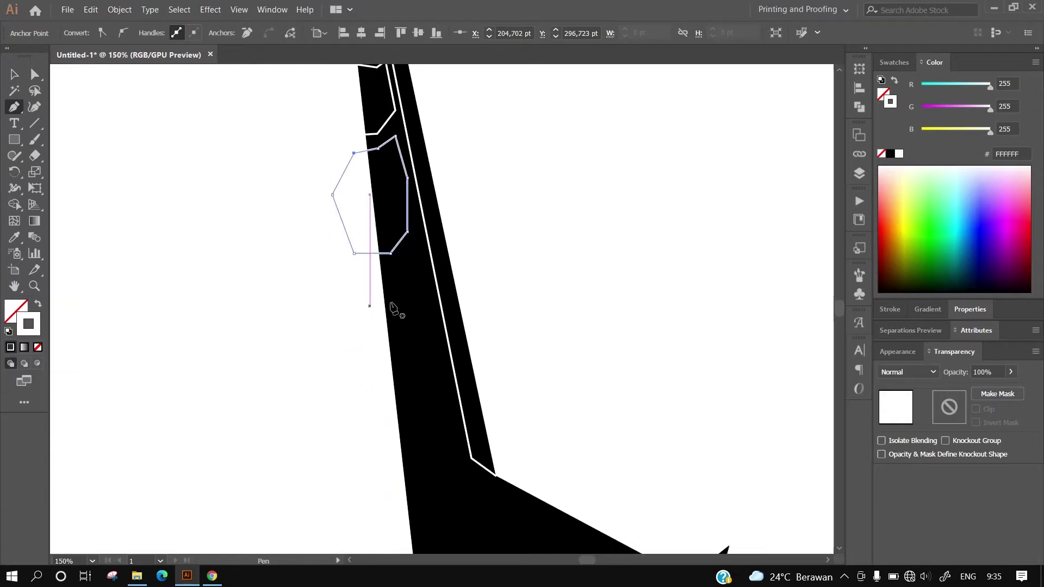
pyautogui.click(417, 234)
pyautogui.click(399, 263)
pyautogui.click(408, 301)
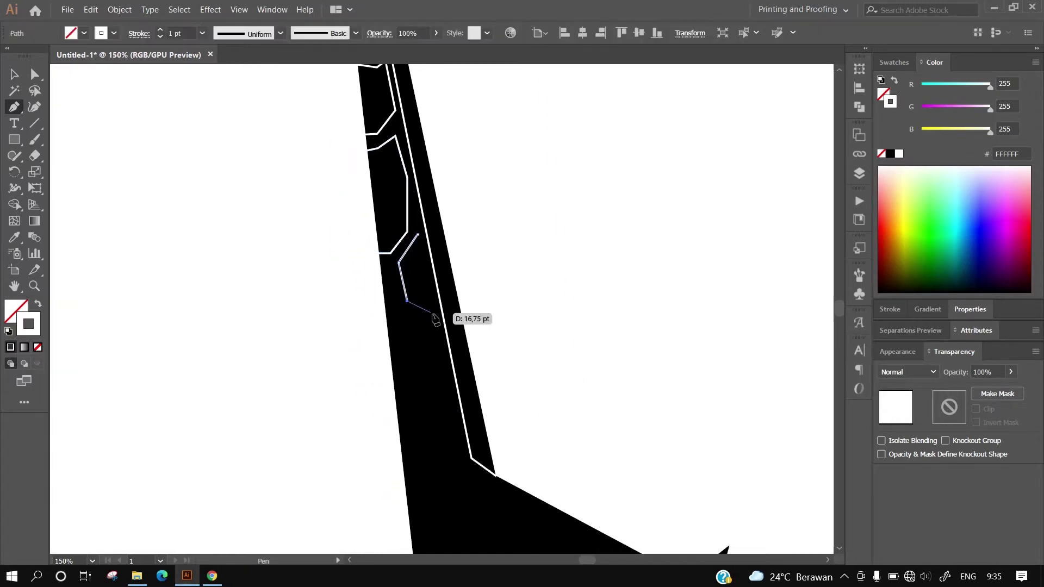
pyautogui.click(433, 314)
# - Draw a large angular spot wrapping around the four-sided one and closing outside the neck's front edge
pyautogui.click(388, 265)
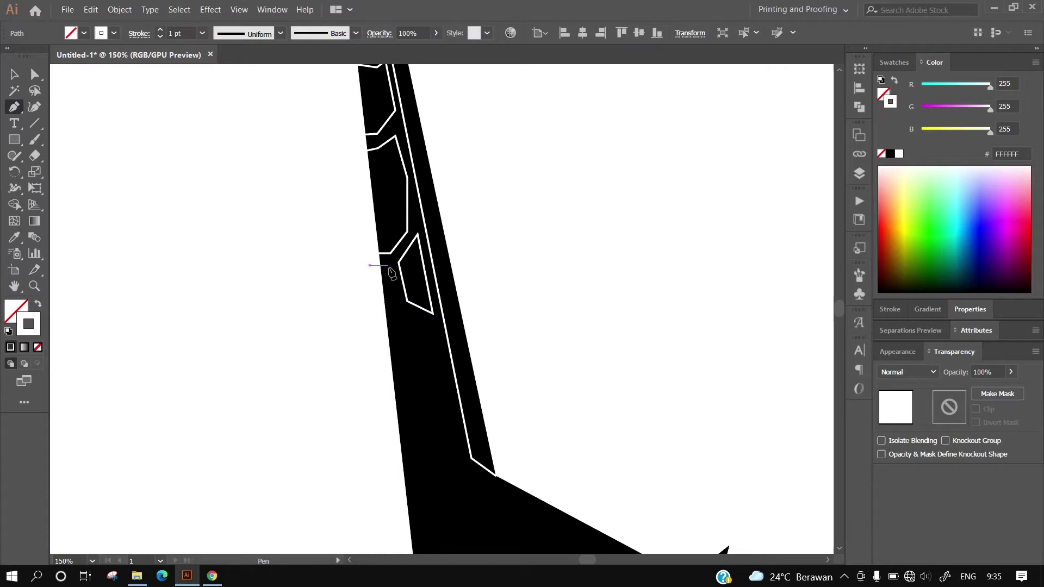
pyautogui.click(399, 306)
pyautogui.click(433, 335)
pyautogui.click(436, 371)
pyautogui.click(412, 392)
pyautogui.click(372, 385)
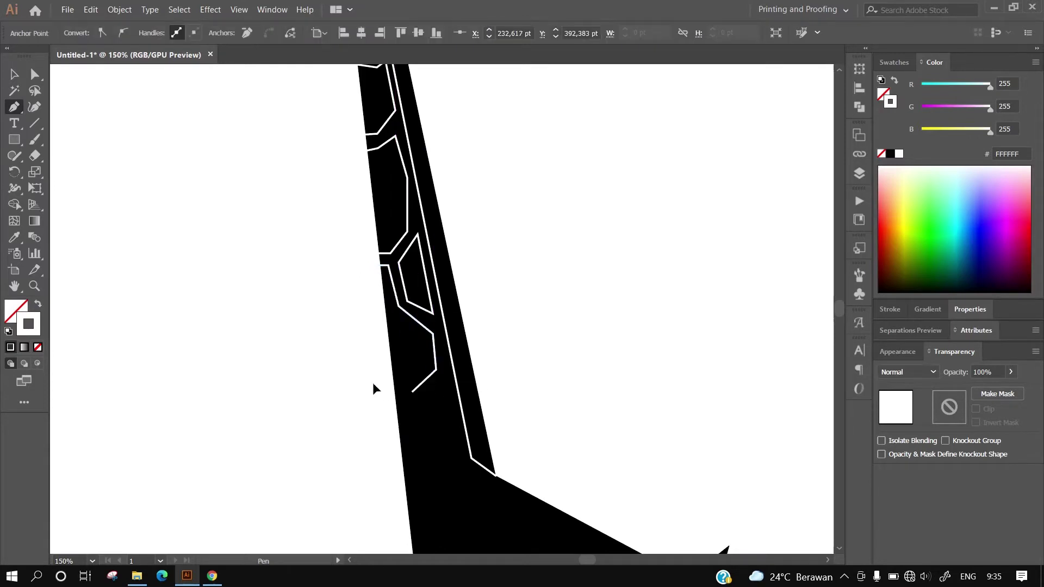
pyautogui.click(345, 324)
pyautogui.click(370, 265)
# - Draw a closed four-sided spot at the lower neck, beside the lower end of the mane line
pyautogui.moveTo(499, 191); pyautogui.dragTo(489, 224)
pyautogui.scroll(-5, 435, 229)
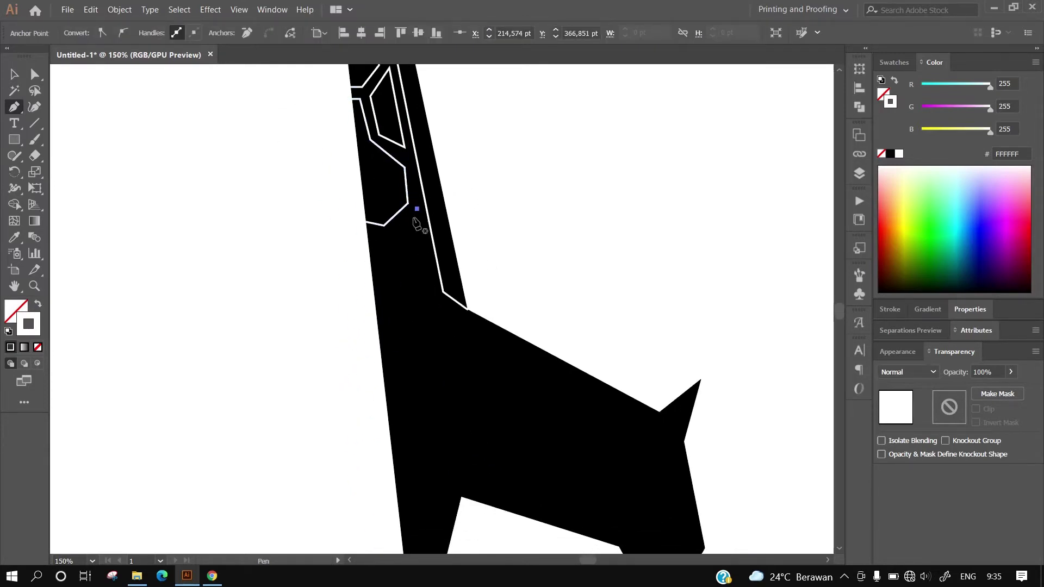
pyautogui.click(391, 233)
pyautogui.click(398, 280)
pyautogui.click(434, 297)
pyautogui.click(416, 208)
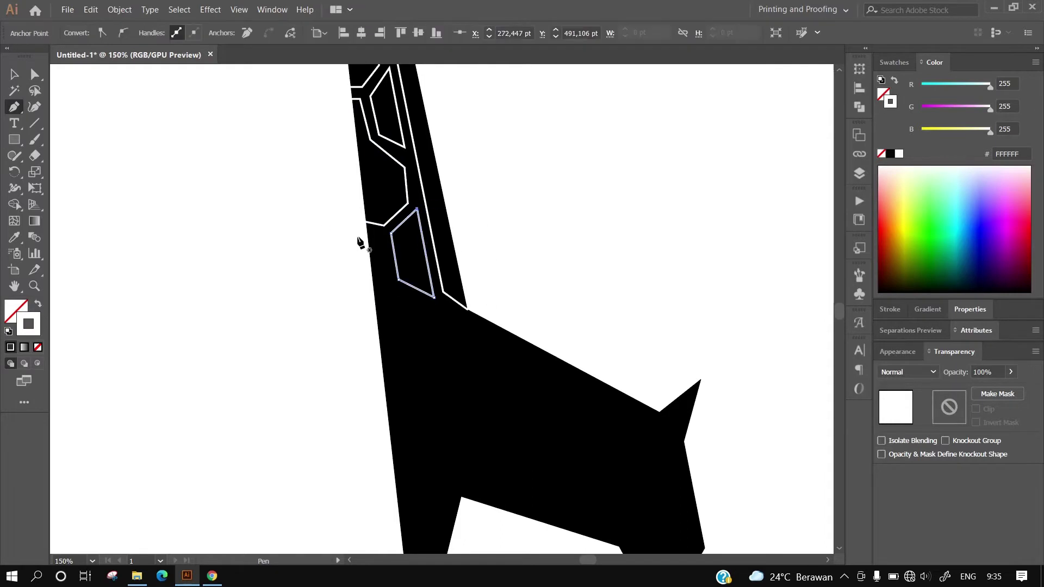
# - Draw a closed six-sided spot overlapping the front edge at the base of the neck
pyautogui.click(355, 236)
pyautogui.click(379, 243)
pyautogui.click(394, 292)
pyautogui.click(393, 349)
pyautogui.click(359, 350)
pyautogui.click(341, 275)
pyautogui.click(356, 236)
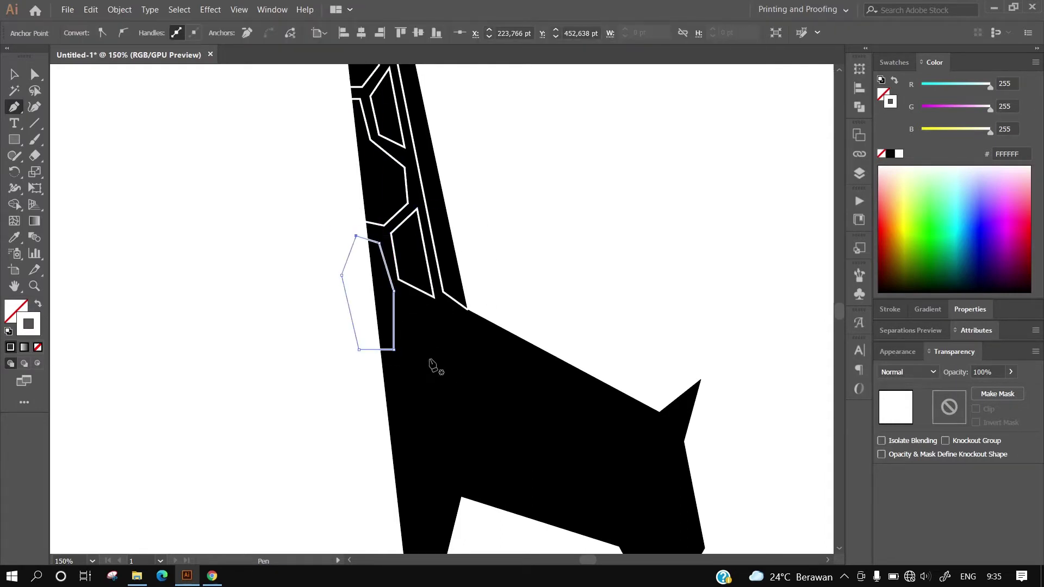
# - Draw a six-point angular spot on the shoulder, directly below the end of the mane line
pyautogui.scroll(-3, 432, 365)
pyautogui.click(395, 249)
pyautogui.click(424, 297)
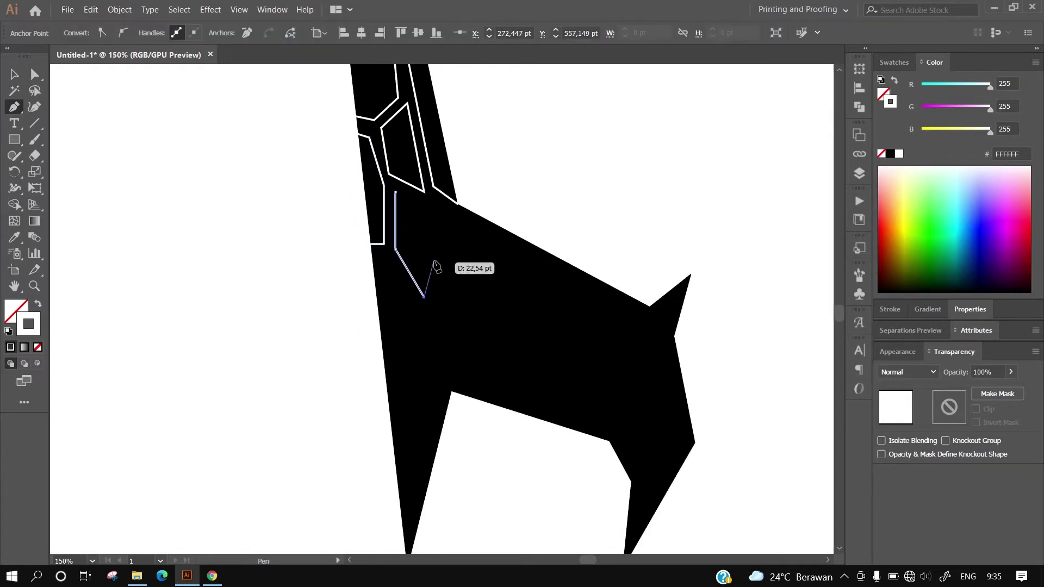
pyautogui.click(429, 204)
pyautogui.click(439, 200)
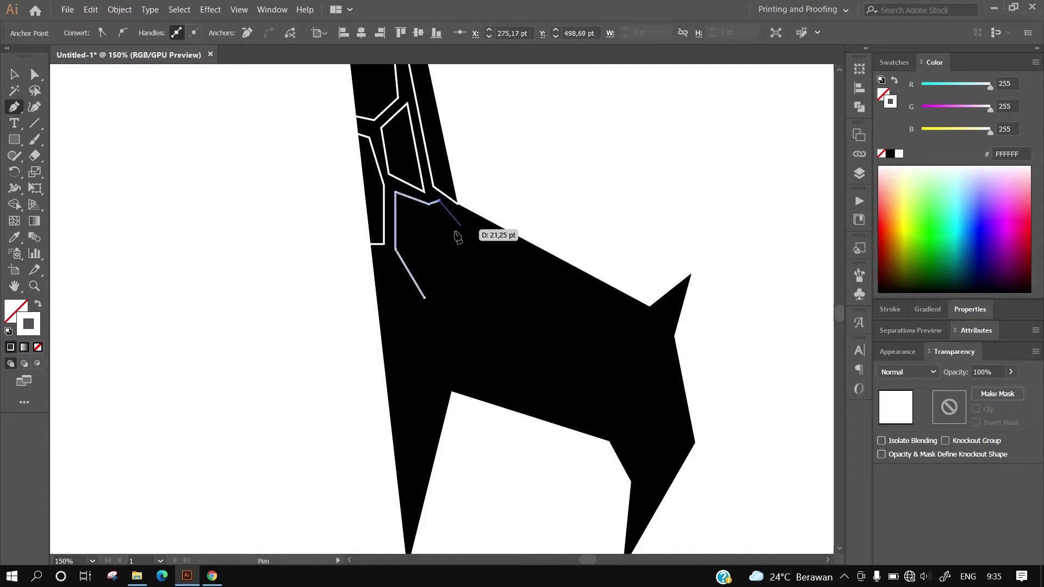
pyautogui.click(469, 255)
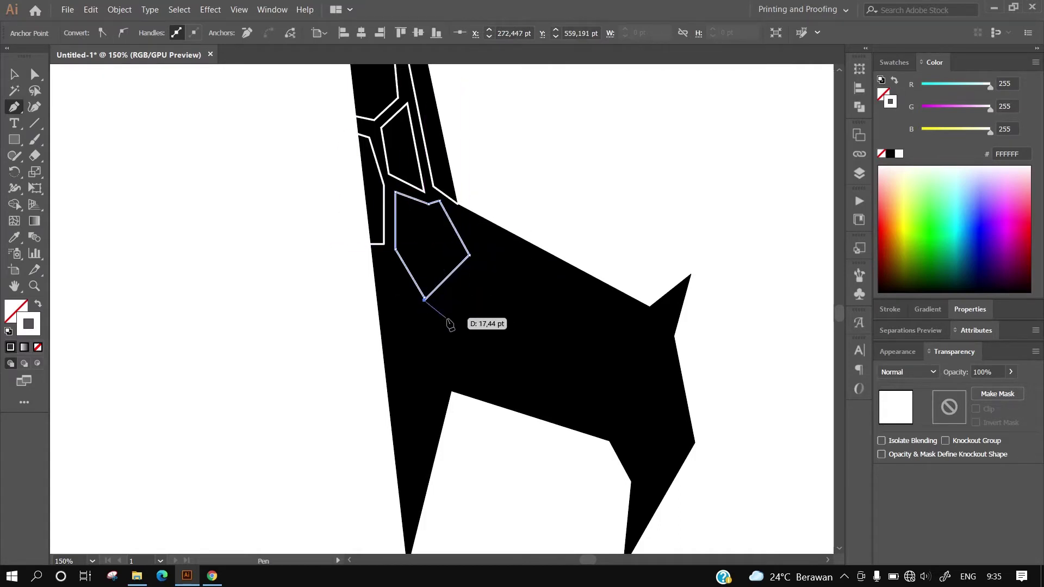
# - Draw a large nine-sided spot on the upper back, right behind the mane line, extending beyond the back edge
pyautogui.click(479, 200)
pyautogui.click(465, 222)
pyautogui.click(486, 254)
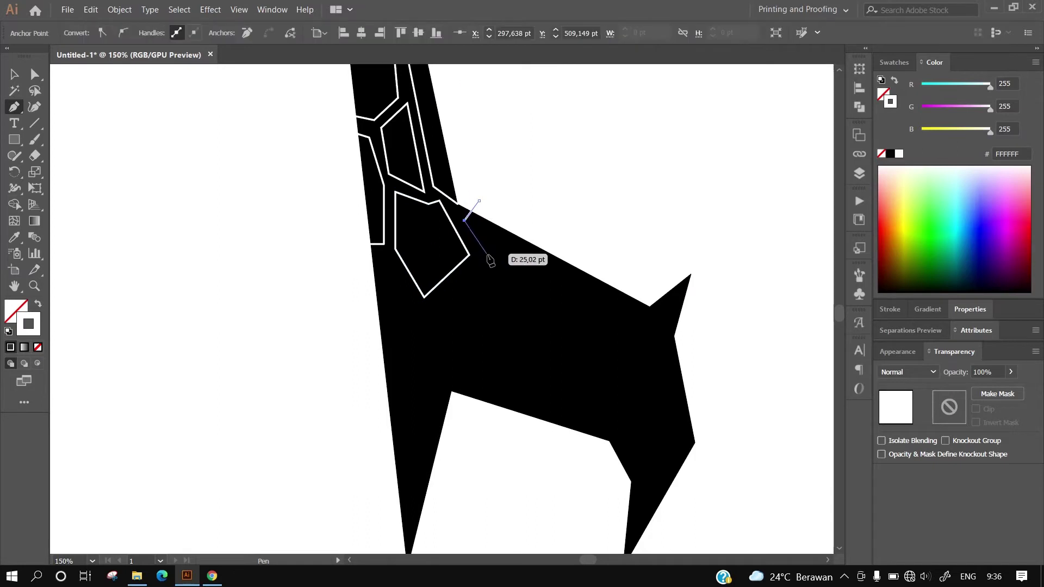
pyautogui.click(467, 293)
pyautogui.click(504, 325)
pyautogui.click(546, 333)
pyautogui.click(573, 300)
pyautogui.click(593, 239)
pyautogui.click(532, 195)
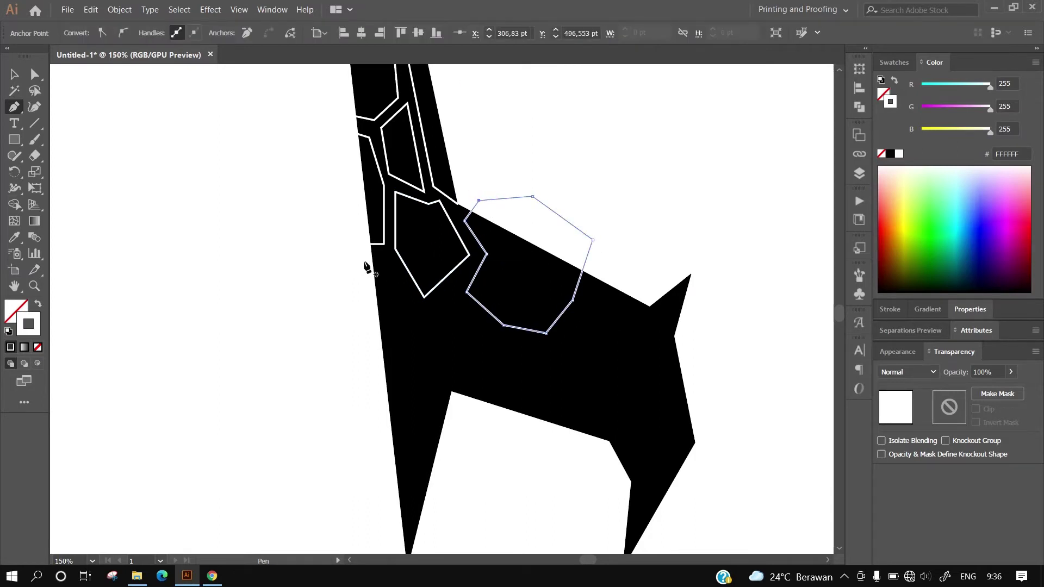
# - Draw a closed seven-sided spot across the chest's front edge, below the last spot at the base of the neck
pyautogui.click(419, 311)
pyautogui.click(429, 333)
pyautogui.click(410, 346)
pyautogui.click(367, 352)
pyautogui.click(352, 309)
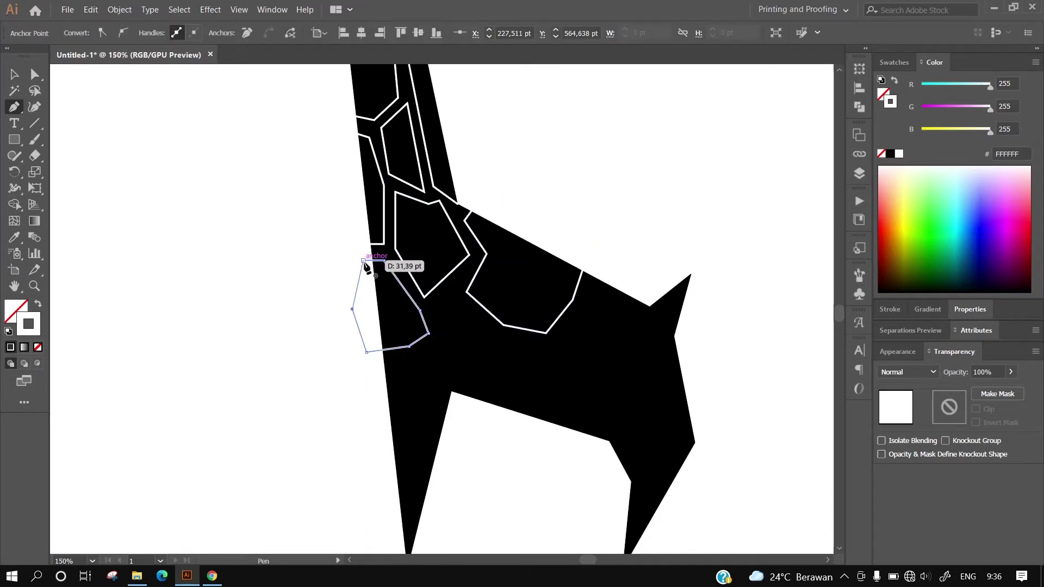
# - Draw a closed five-sided spot on the shoulder, between the chest spot and the large back spot
pyautogui.click(432, 307)
pyautogui.click(451, 293)
pyautogui.click(494, 332)
pyautogui.click(500, 357)
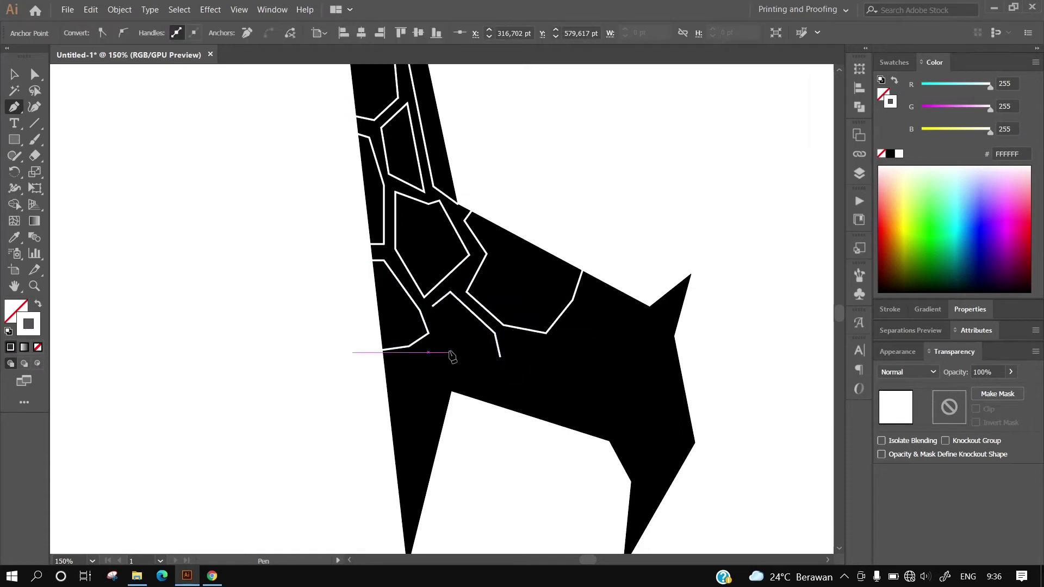
pyautogui.click(449, 353)
pyautogui.click(432, 308)
# - Draw a six-point spot on the rear back behind the large back spot, overlapping the back edge
pyautogui.scroll(-2, 620, 217)
pyautogui.hscroll(1, 620, 217)
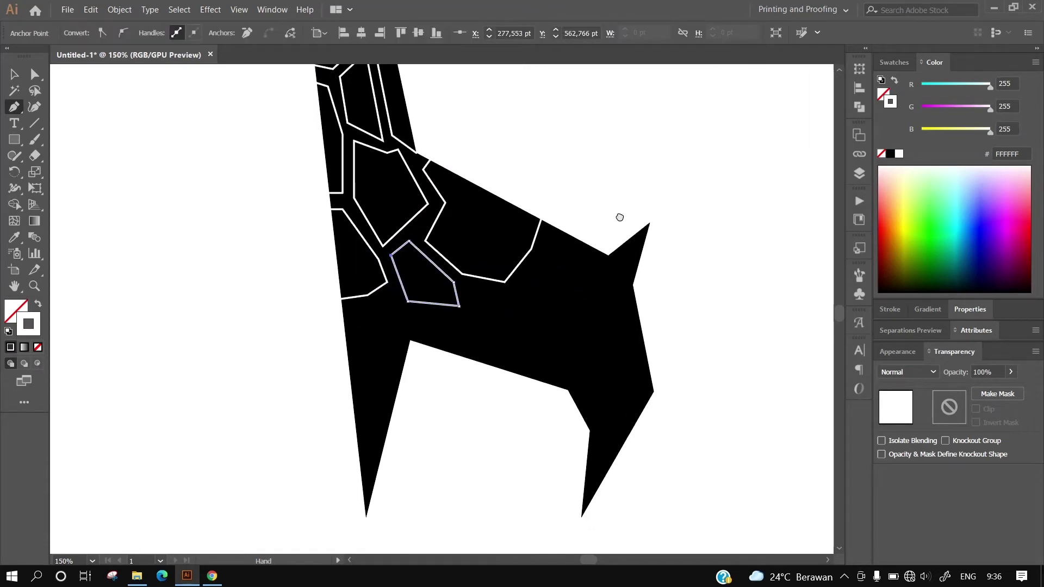
pyautogui.click(549, 224)
pyautogui.click(546, 246)
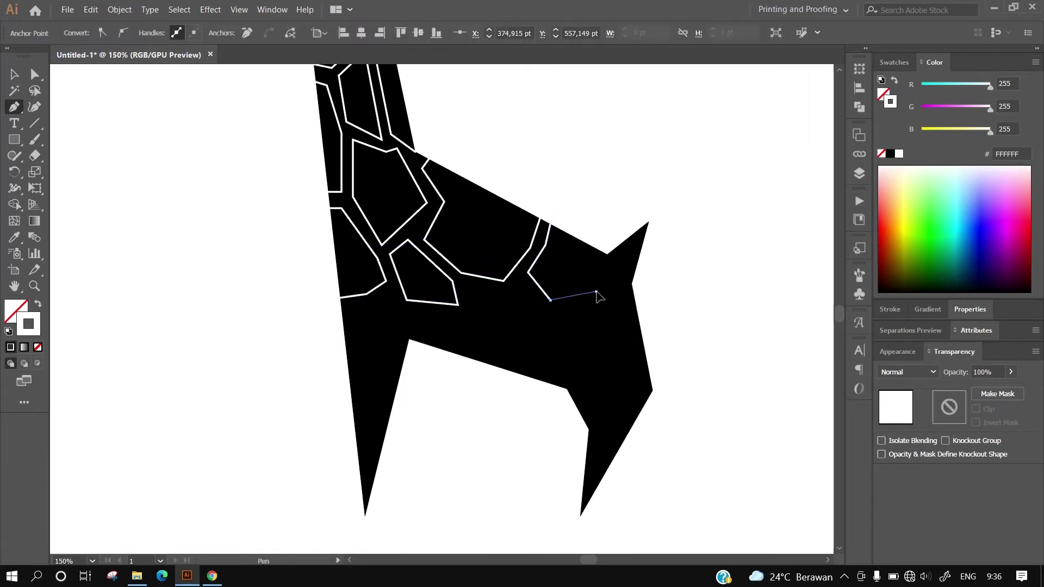
pyautogui.click(598, 240)
# - Draw a closed five-sided spot on the middle of the flank, below the large back spot
pyautogui.click(465, 290)
pyautogui.click(473, 315)
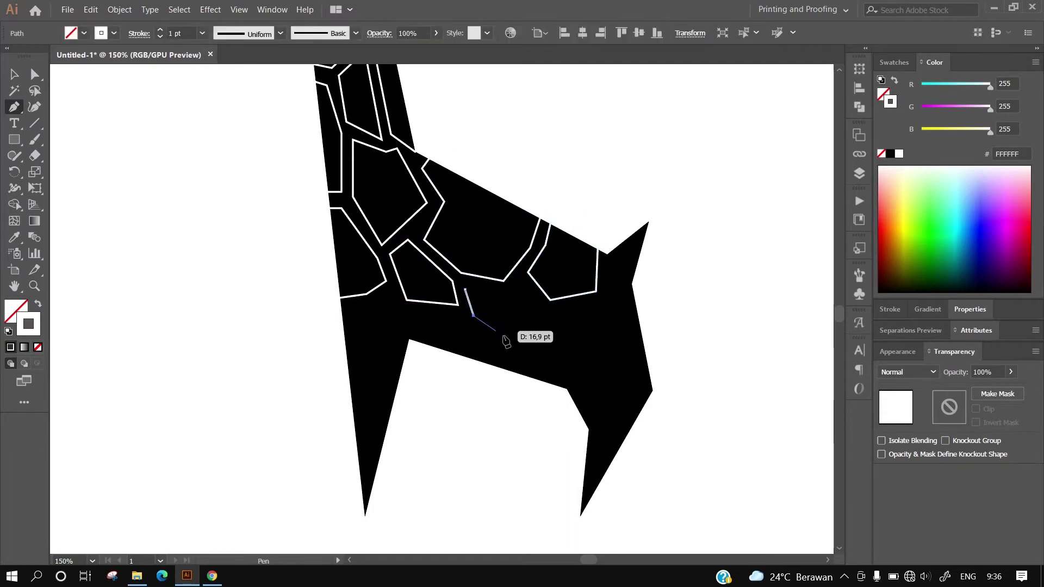
pyautogui.click(528, 287)
# - Draw a closed six-sided shape around the tail, starting at the notch between the back and the tail
pyautogui.moveTo(677, 286); pyautogui.dragTo(681, 254)
pyautogui.click(628, 213)
pyautogui.click(628, 249)
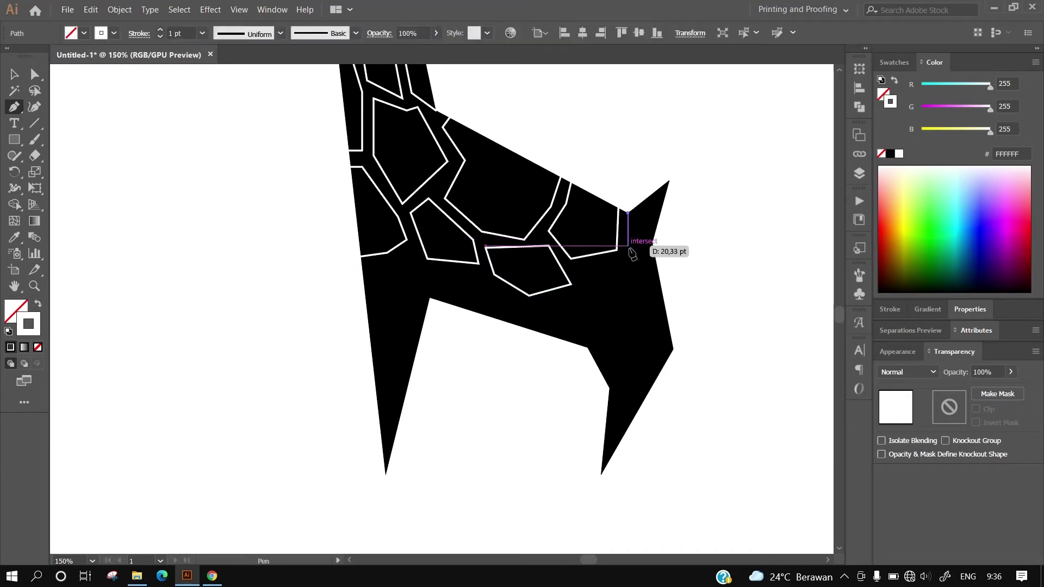
pyautogui.click(652, 242)
pyautogui.click(714, 187)
pyautogui.click(668, 142)
pyautogui.click(629, 159)
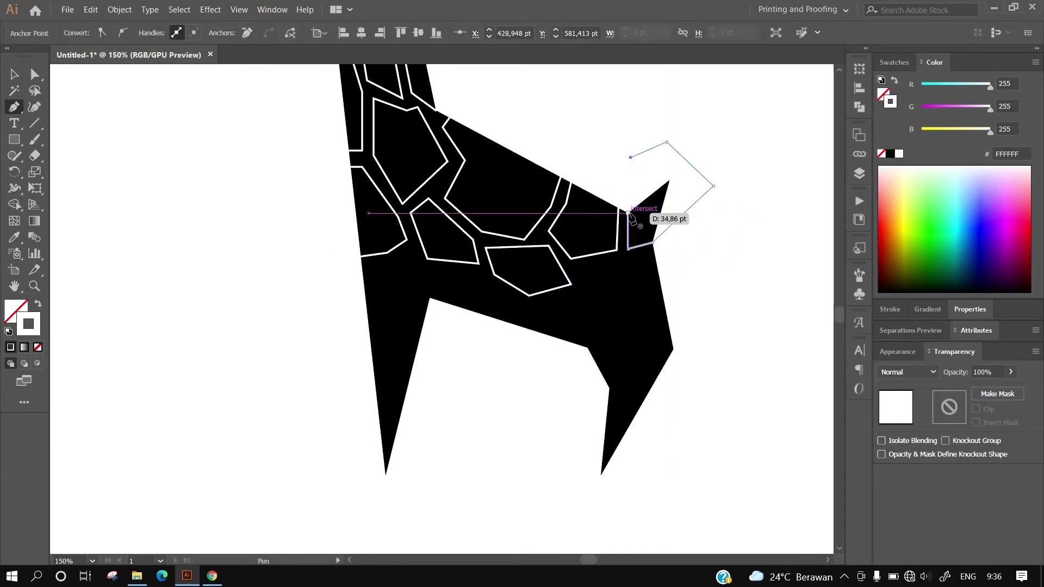
pyautogui.click(628, 213)
# - Draw a closed five-sided spot on the rump below the tail, extending past the rear edge
pyautogui.click(666, 249)
pyautogui.click(581, 270)
pyautogui.click(589, 305)
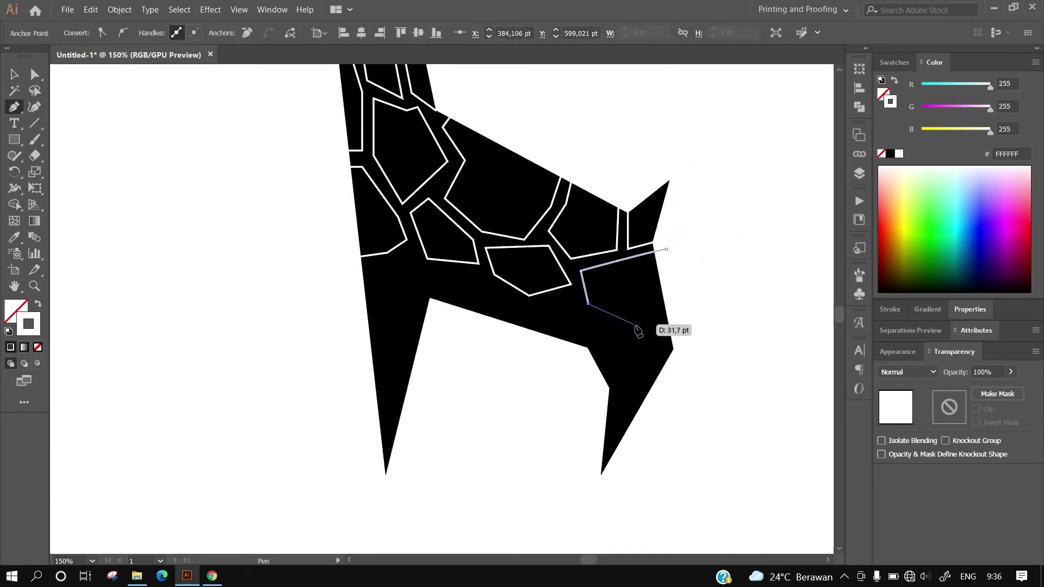
pyautogui.click(635, 324)
pyautogui.click(693, 304)
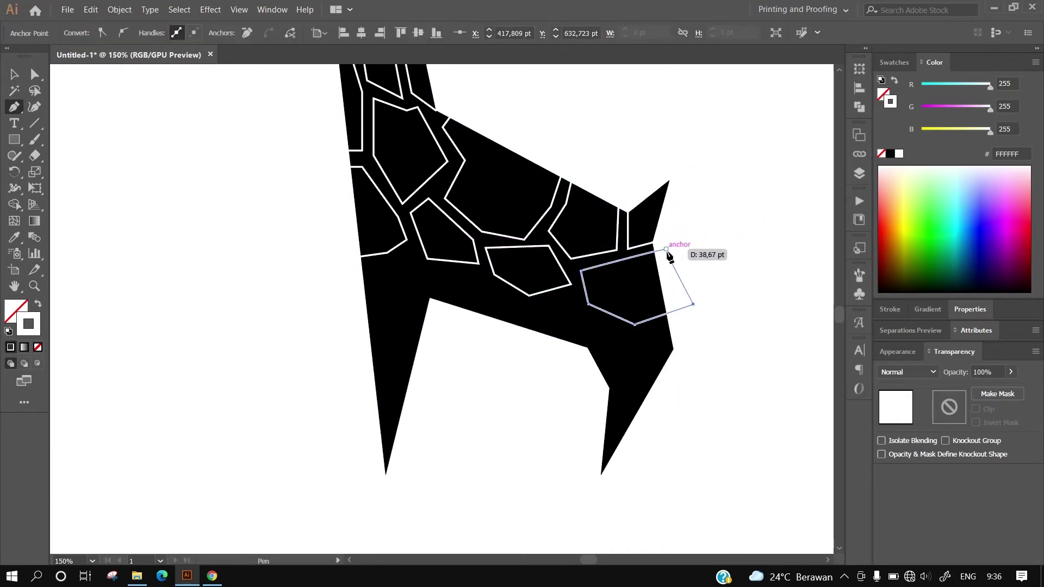
# - Draw a closed shape around the front leg, with its upper edge following the chest spot and its start at the belly corner
pyautogui.click(427, 298)
pyautogui.click(415, 248)
pyautogui.click(391, 263)
pyautogui.click(360, 266)
pyautogui.press('Return')
pyautogui.click(351, 271)
pyautogui.click(315, 377)
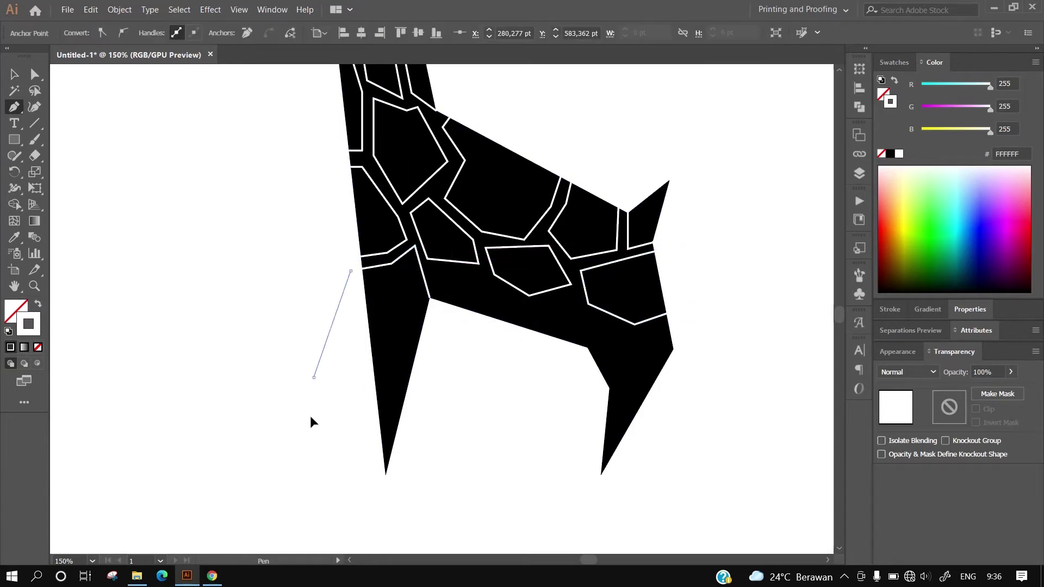
pyautogui.click(319, 461)
pyautogui.click(344, 482)
pyautogui.click(394, 497)
pyautogui.moveTo(447, 462); pyautogui.dragTo(452, 407)
pyautogui.click(429, 298)
# - Draw a closed shape around the hind leg, with its upper edge following the rump spot and its start at the belly corner
pyautogui.click(588, 346)
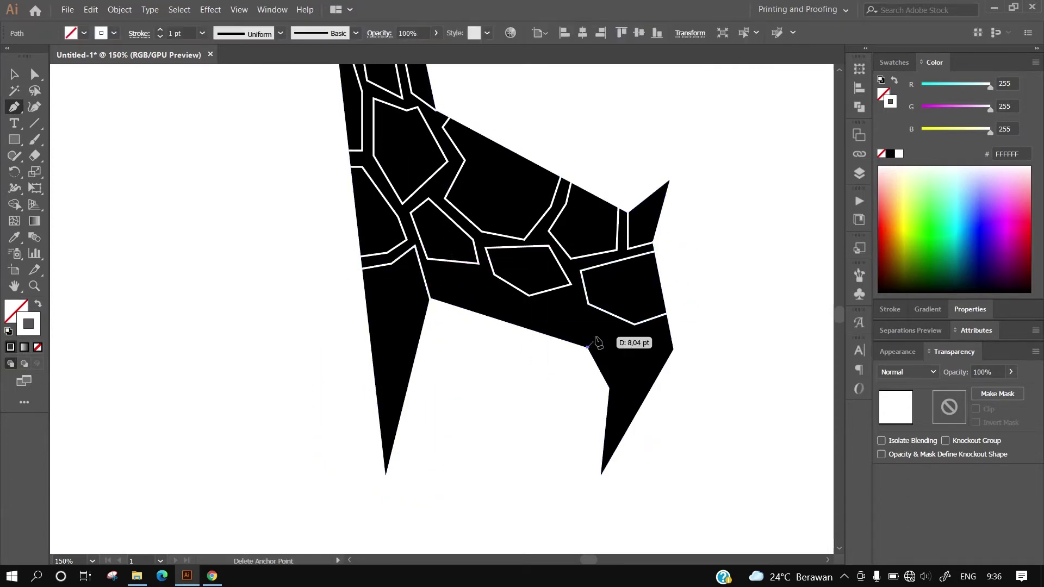
pyautogui.click(587, 314)
pyautogui.click(632, 337)
pyautogui.click(700, 322)
pyautogui.click(705, 392)
pyautogui.click(684, 475)
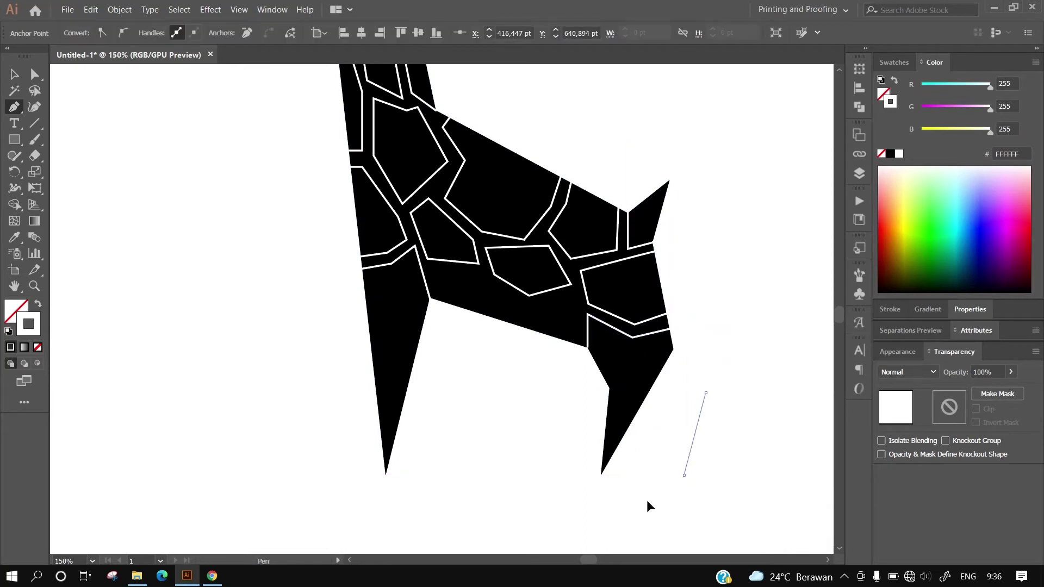
pyautogui.click(616, 533)
pyautogui.click(567, 510)
pyautogui.click(538, 475)
pyautogui.click(548, 417)
pyautogui.click(587, 347)
# - Draw a closed five-sided spot on the front part of the belly, extending below the belly edge
pyautogui.click(438, 310)
pyautogui.click(433, 274)
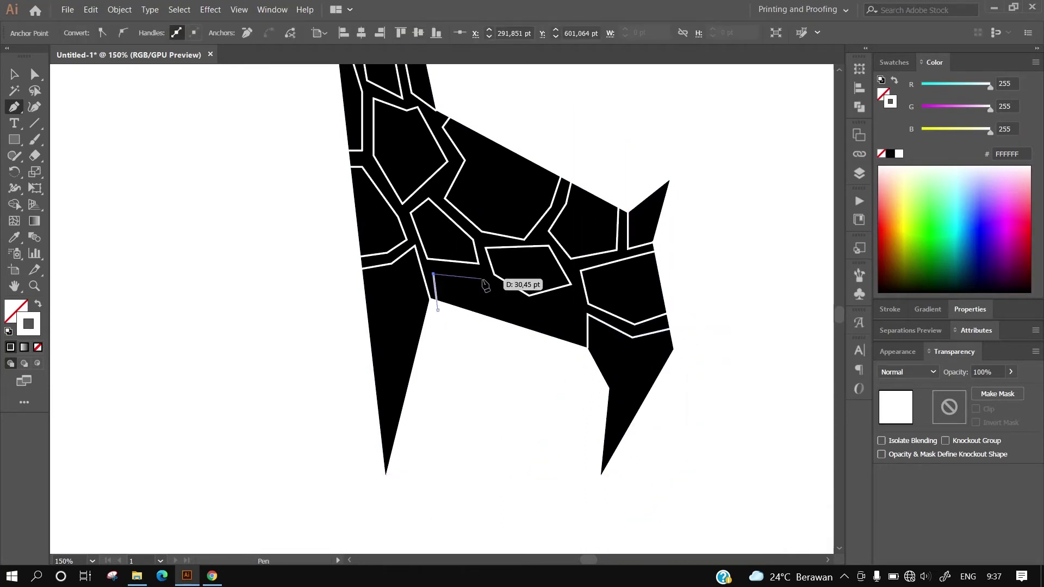
pyautogui.click(482, 279)
pyautogui.click(497, 331)
pyautogui.click(448, 339)
pyautogui.click(438, 310)
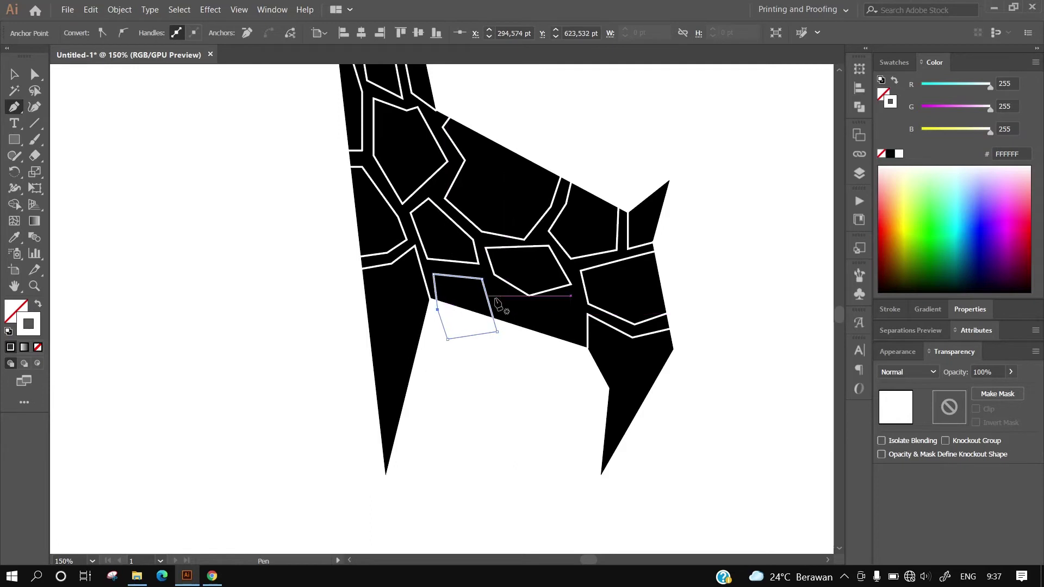
# - Draw a second closed five-sided spot on the rear part of the belly, extending below the edge, and deselect it
pyautogui.click(515, 346)
pyautogui.click(560, 366)
pyautogui.click(571, 309)
pyautogui.click(531, 307)
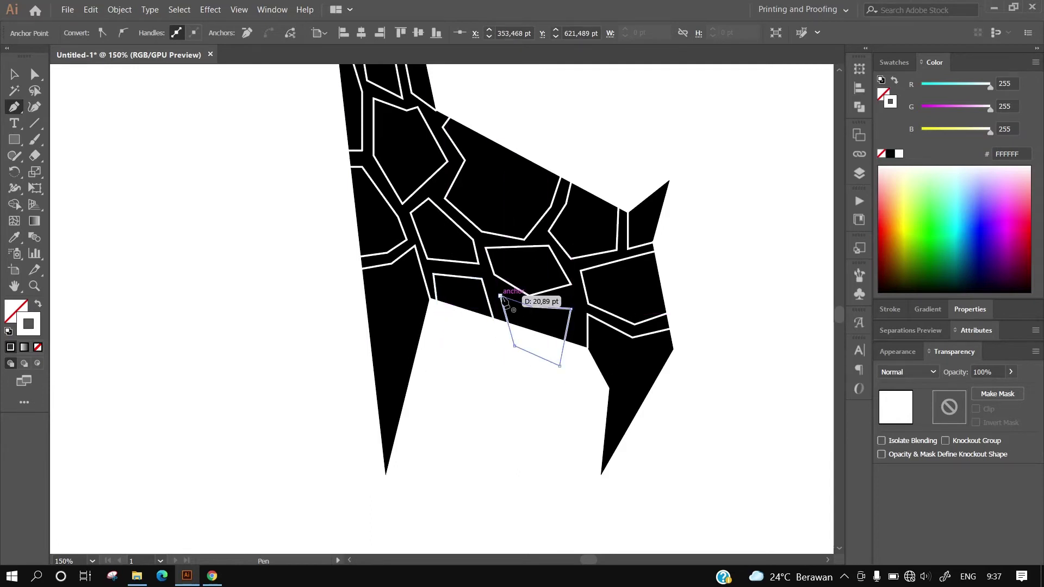
pyautogui.click(500, 296)
pyautogui.press('v')
pyautogui.click(726, 185)
pyautogui.moveTo(482, 81); pyautogui.dragTo(497, 319)
pyautogui.moveTo(457, 163); pyautogui.dragTo(494, 457)
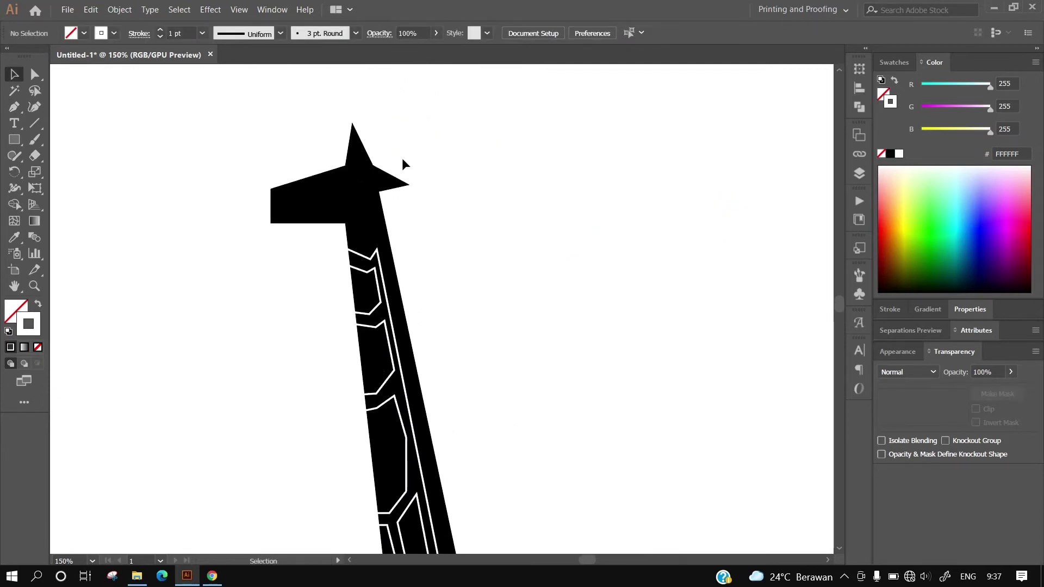
pyautogui.hotkey('ctrl', '0')
pyautogui.moveTo(313, 155); pyautogui.dragTo(562, 525)
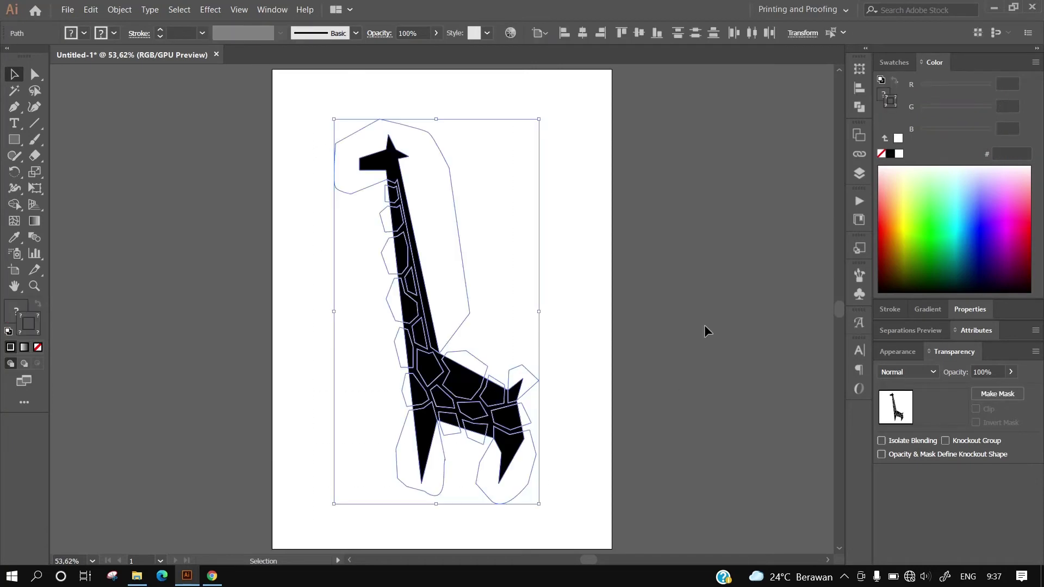
pyautogui.click(557, 165)
pyautogui.click(455, 206)
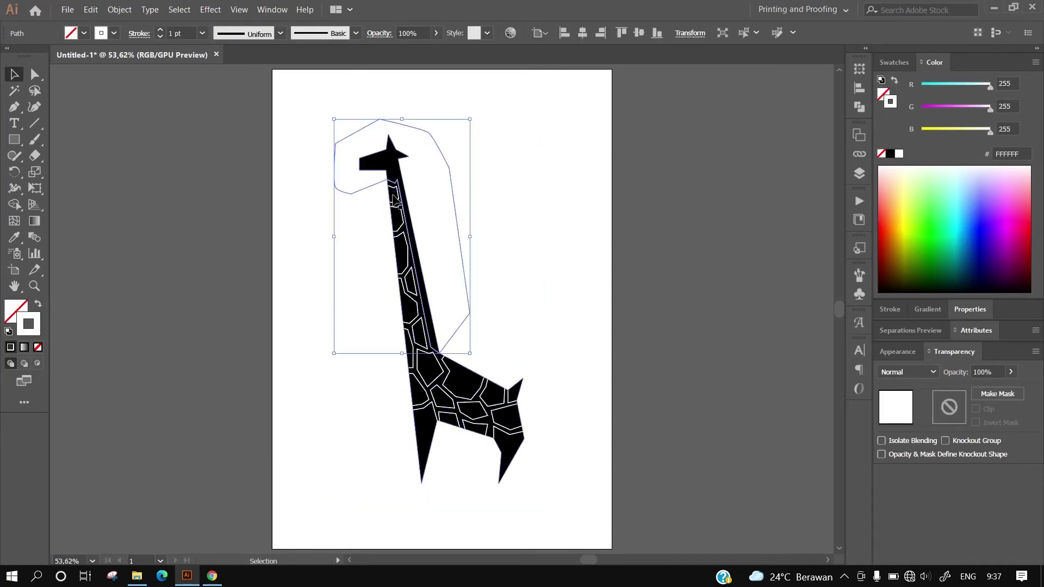
# - Select all the outlined mane and spot shapes, swap their fill and stroke, and set their fill to black
pyautogui.moveTo(292, 126); pyautogui.dragTo(607, 536)
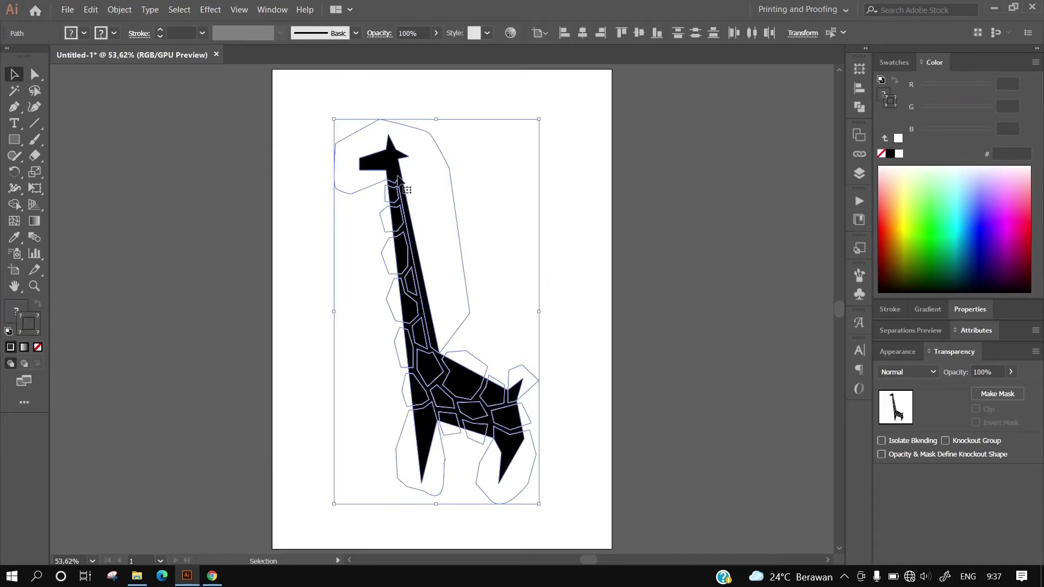
pyautogui.click(38, 304)
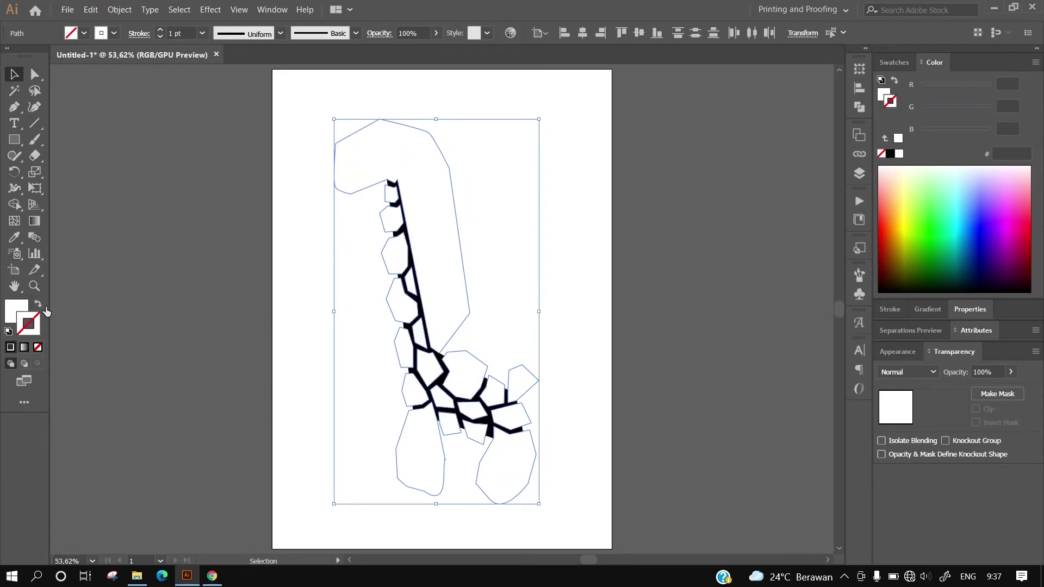
pyautogui.click(85, 33)
pyautogui.click(53, 71)
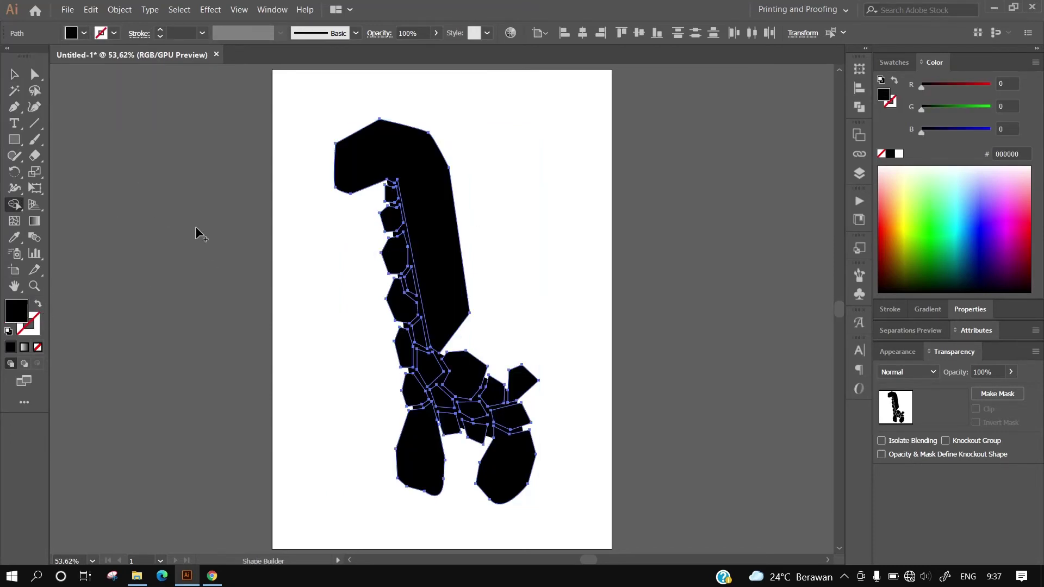
# - Select the whole artwork and use Shape Builder to remove the gaps between the spots and the excess around head and neck
pyautogui.click(278, 98)
pyautogui.moveTo(278, 98); pyautogui.dragTo(570, 417)
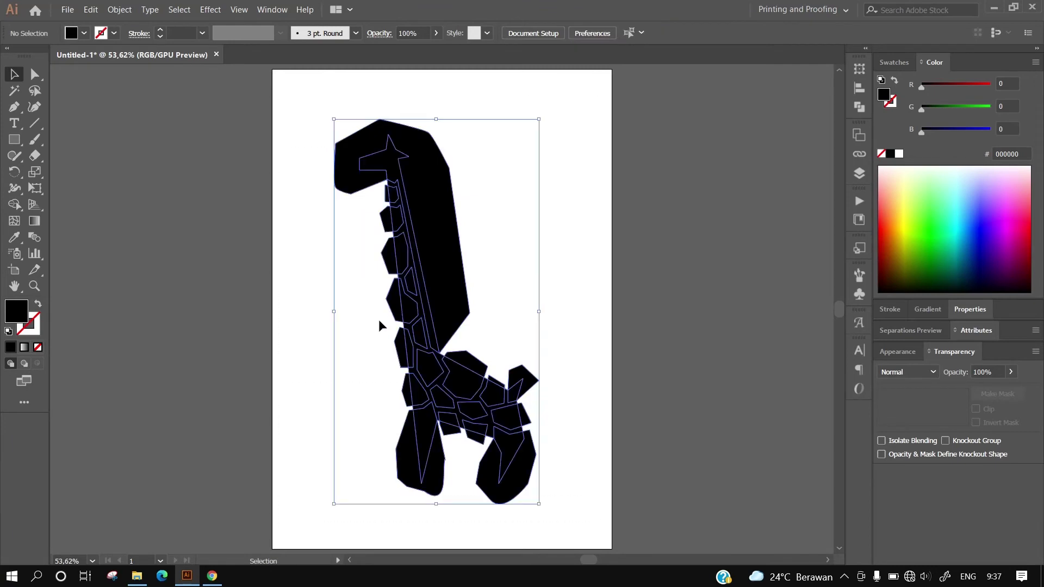
pyautogui.hotkey('shift', 'm')
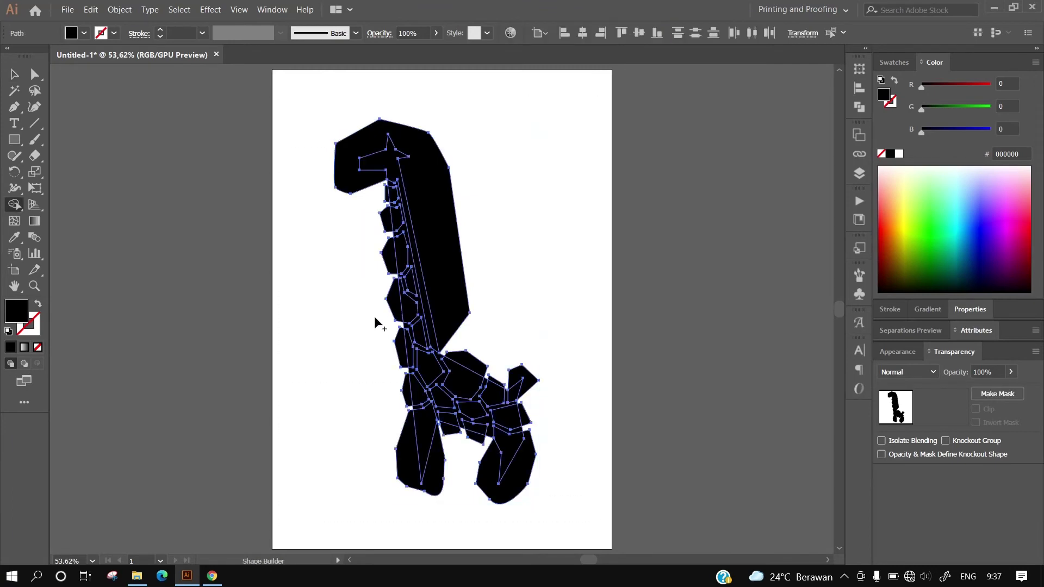
pyautogui.keyDown('alt'); pyautogui.click(445, 369); pyautogui.keyUp('alt')
pyautogui.hotkey('ctrl', '+')
pyautogui.keyDown('alt'); pyautogui.click(452, 218); pyautogui.keyUp('alt')
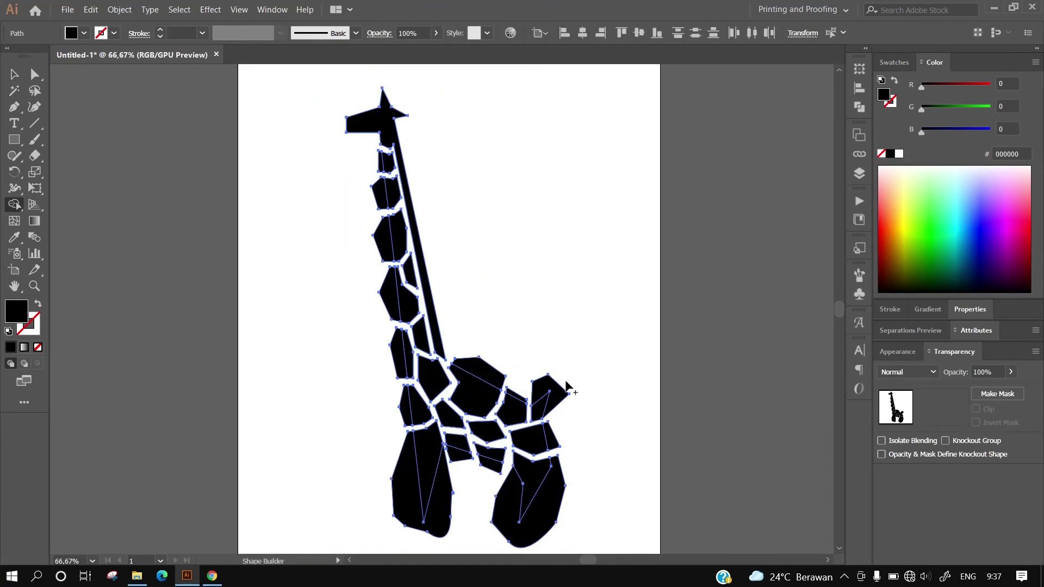
# - Remove the remaining excess pieces outside the legs, back, belly and neck with Shape Builder, and deselect the artwork
pyautogui.keyDown('alt'); pyautogui.click(536, 526); pyautogui.keyUp('alt')
pyautogui.keyDown('alt'); pyautogui.click(438, 517); pyautogui.keyUp('alt')
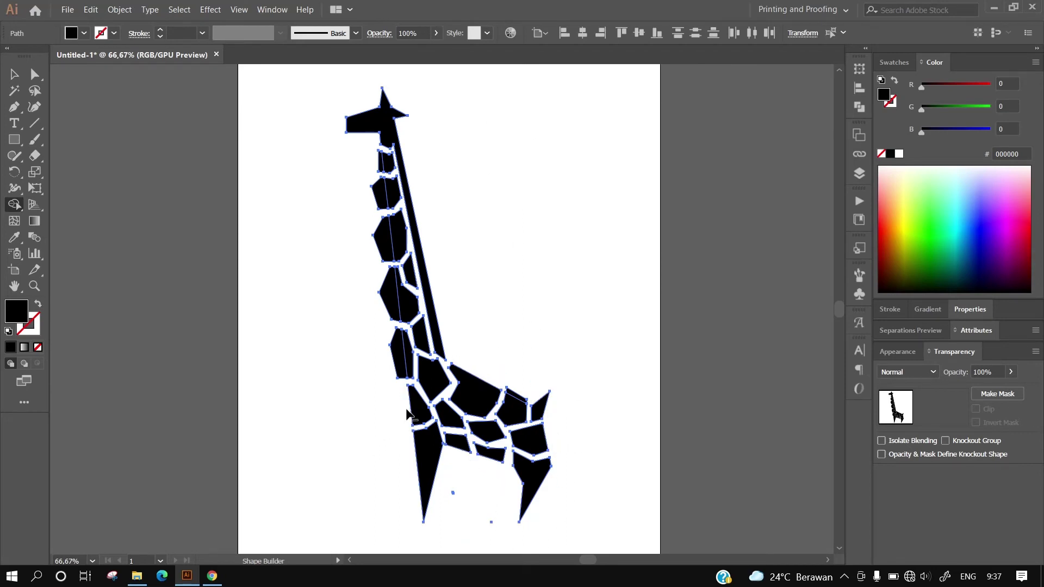
pyautogui.keyDown('alt'); pyautogui.click(396, 353); pyautogui.keyUp('alt')
pyautogui.keyDown('alt'); pyautogui.click(387, 293); pyautogui.keyUp('alt')
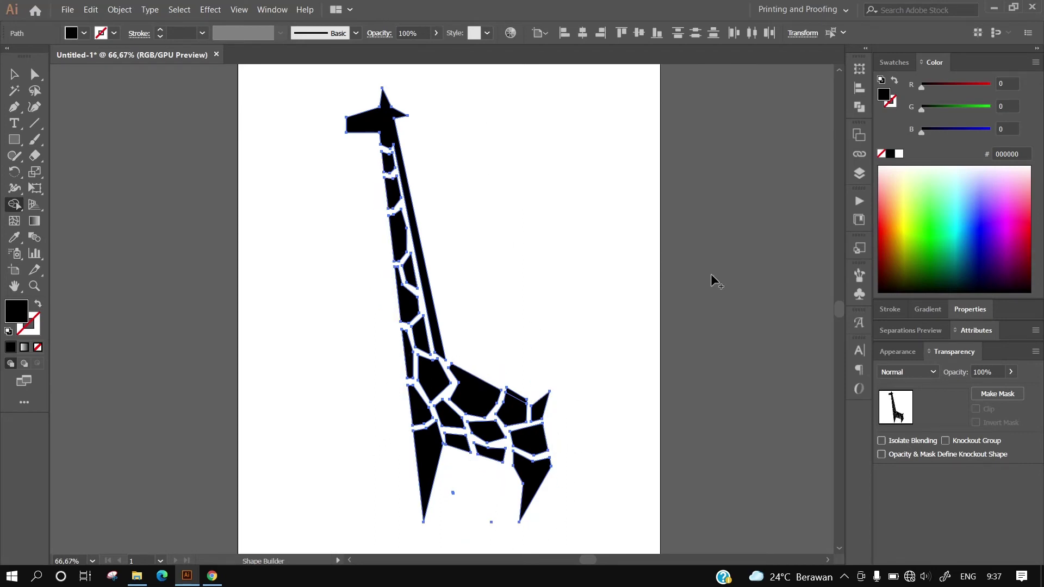
pyautogui.click(23, 75)
pyautogui.click(664, 265)
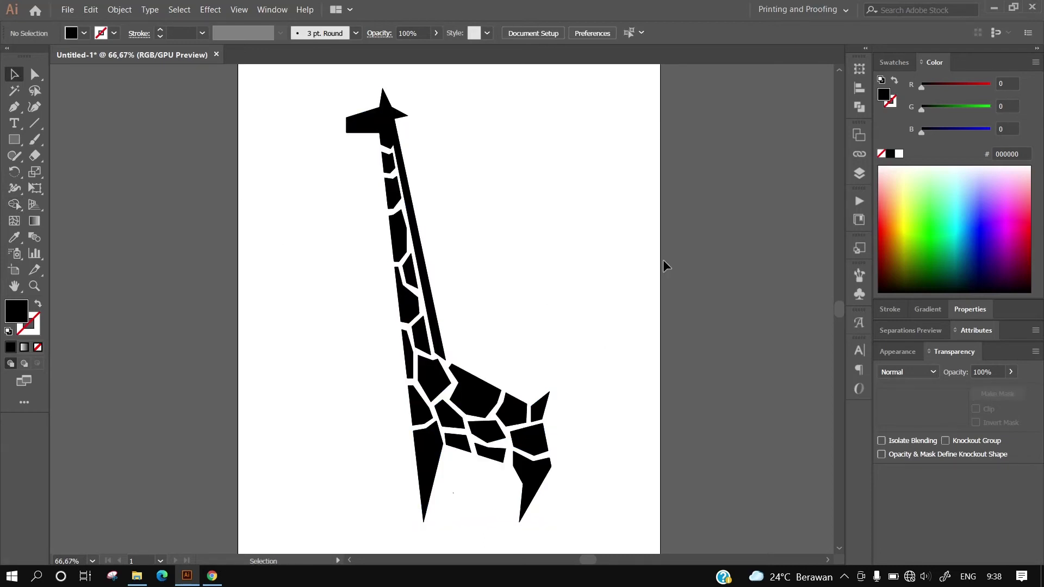
# - Try to align all the giraffe pieces to their horizontal center, and undo the alignment
pyautogui.hotkey('ctrl', '-')
pyautogui.moveTo(337, 124); pyautogui.dragTo(587, 536)
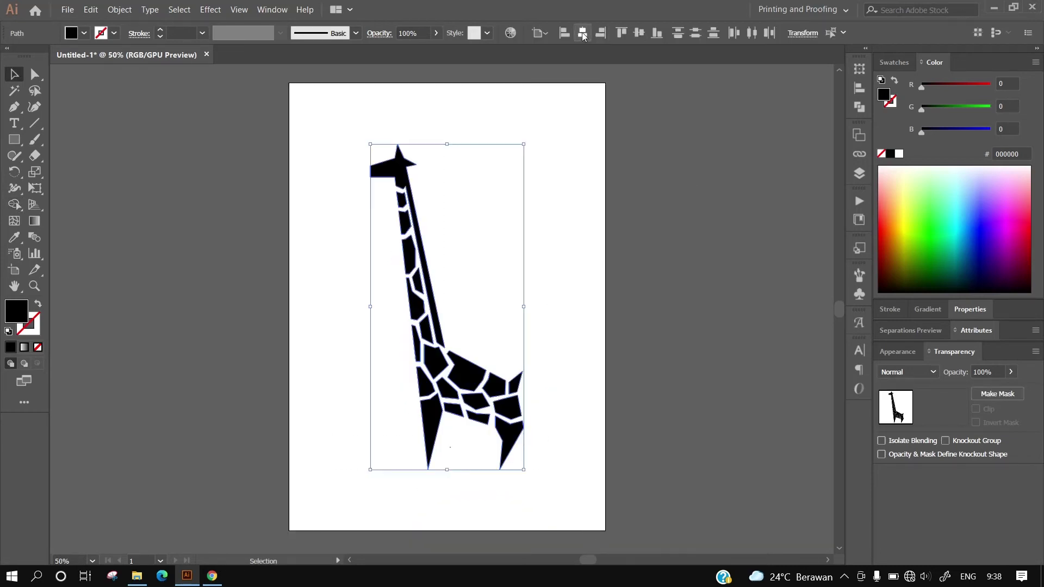
pyautogui.click(582, 33)
pyautogui.hotkey('ctrl', 'z')
# - Select all the giraffe pieces, group them and deselect the artwork
pyautogui.moveTo(334, 133); pyautogui.dragTo(576, 457)
pyautogui.hotkey('ctrl', 'g')
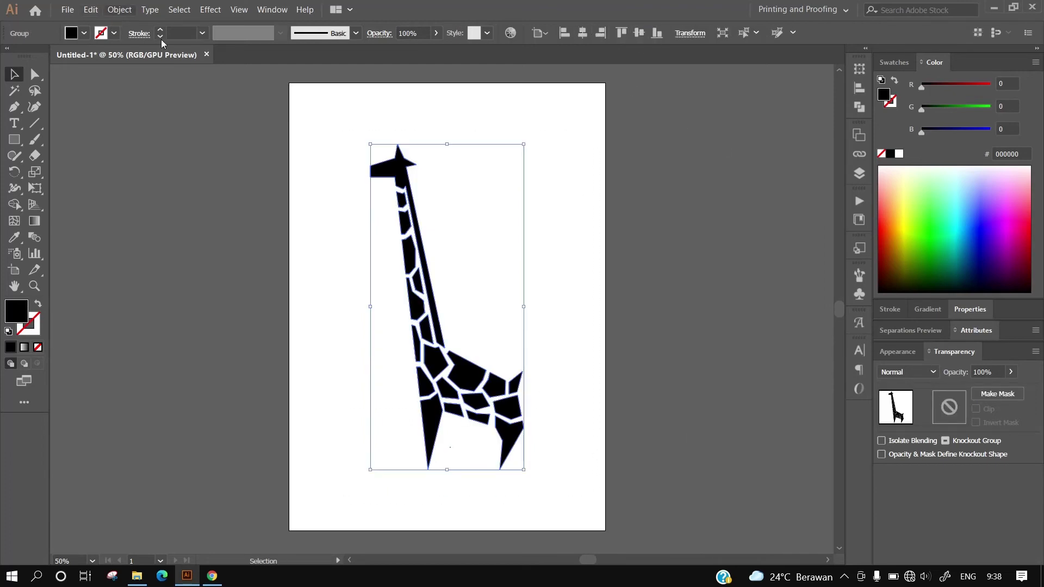
pyautogui.click(120, 10)
pyautogui.click(131, 77)
pyautogui.click(650, 262)
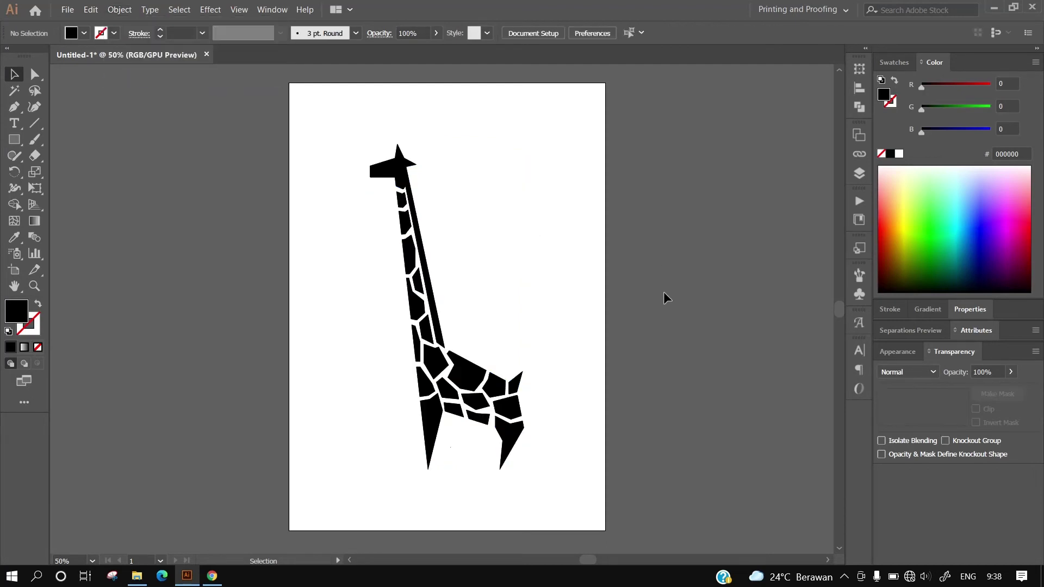
# - Draw a narrow triangular second front leg about 101 pt long beneath the belly with the Pen tool
pyautogui.hotkey('ctrl', '1')
pyautogui.scroll(-3, 305, 328)
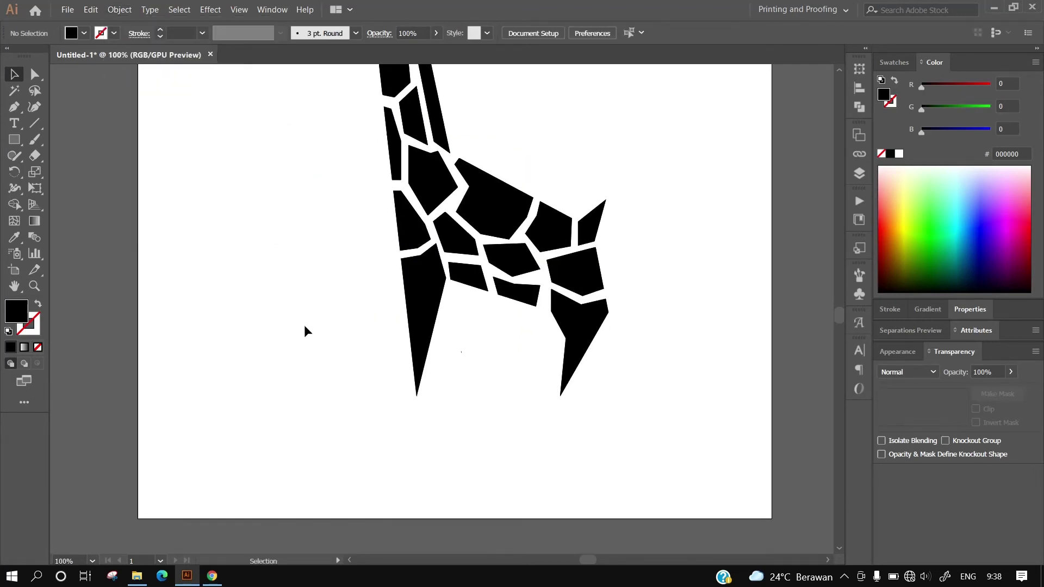
pyautogui.click(450, 290)
pyautogui.click(450, 395)
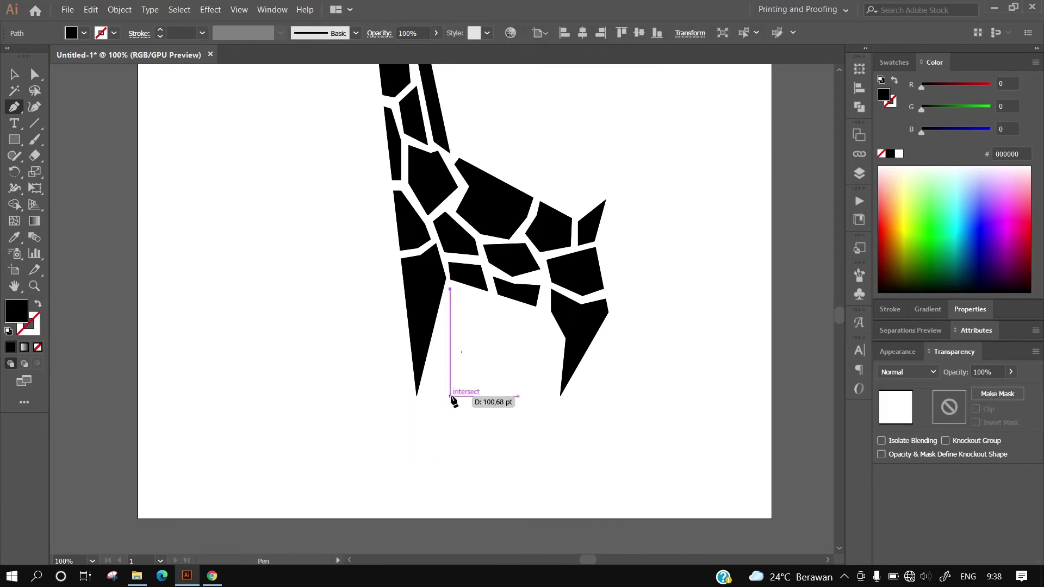
pyautogui.click(467, 292)
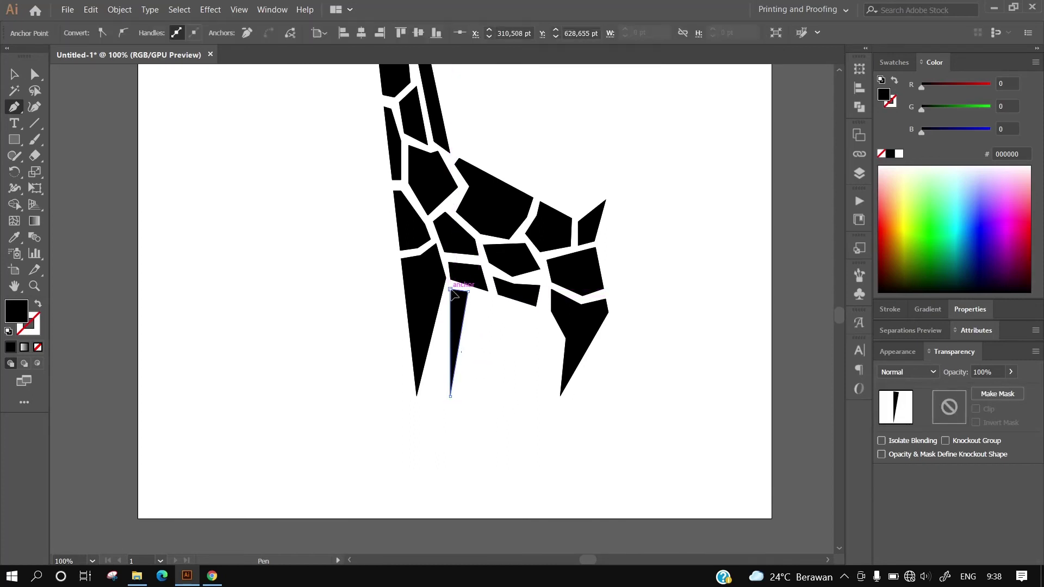
# - Draw an angular, bent second hind leg with a pointed foot just in front of the existing hind leg, and deselect it
pyautogui.click(526, 310)
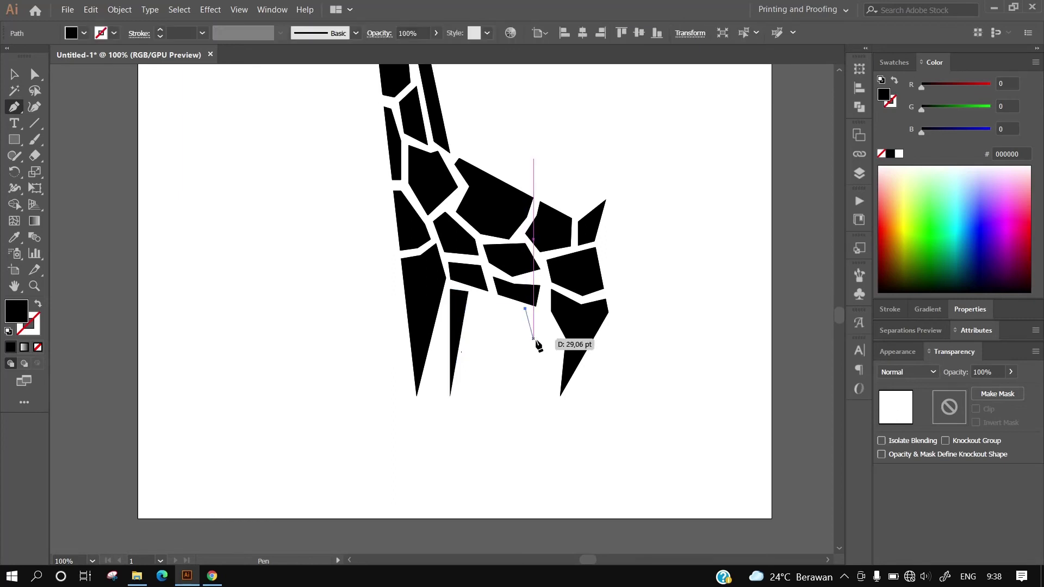
pyautogui.click(532, 396)
pyautogui.click(553, 344)
pyautogui.click(542, 313)
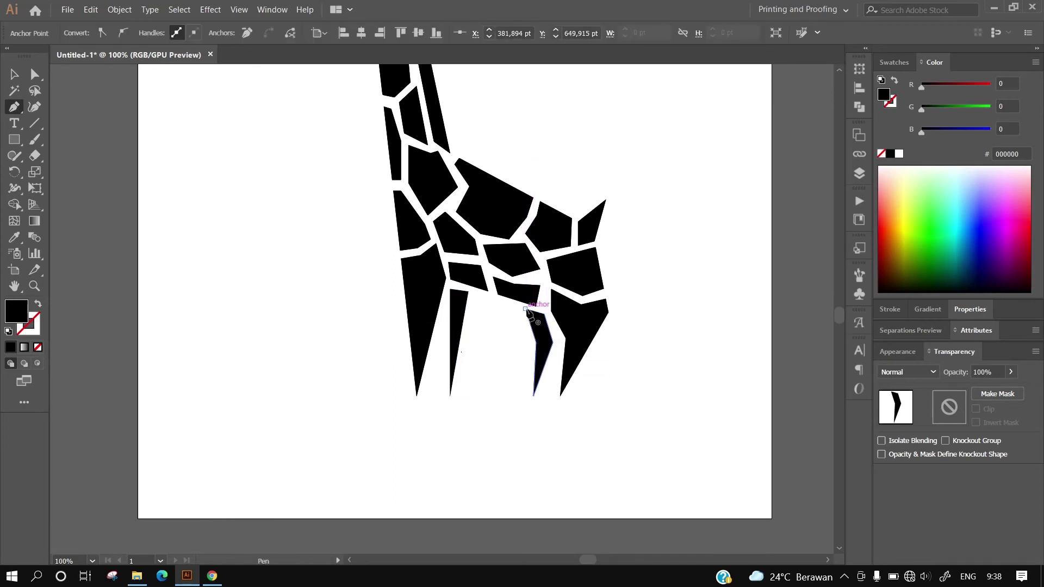
pyautogui.press('v')
pyautogui.click(687, 337)
# - Nudge the new hind leg slightly toward the rear and lower the rear upper anchor of the narrow front leg slightly
pyautogui.scroll(2, 687, 337)
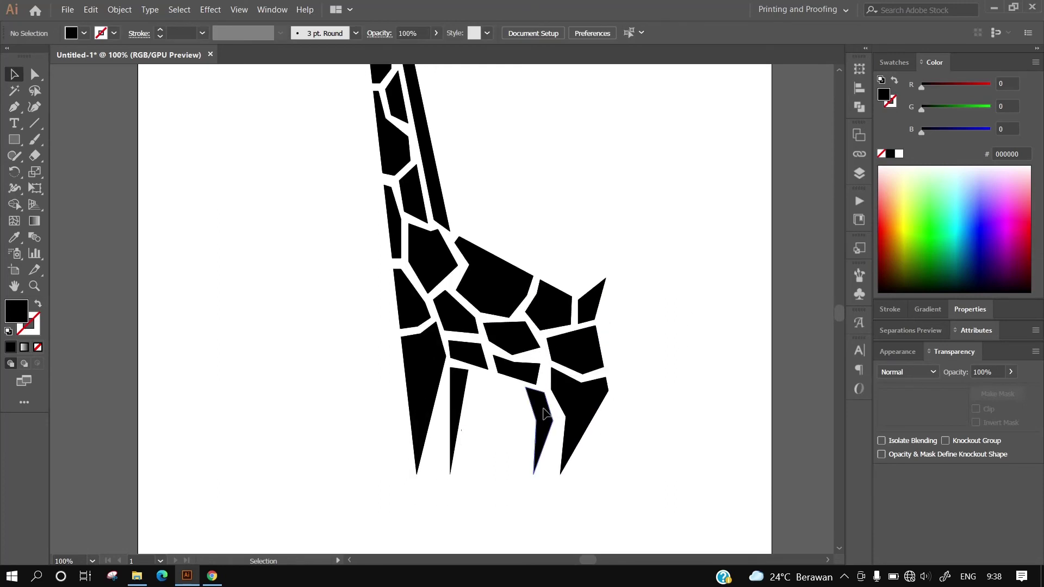
pyautogui.moveTo(542, 410); pyautogui.dragTo(546, 414)
pyautogui.click(91, 118)
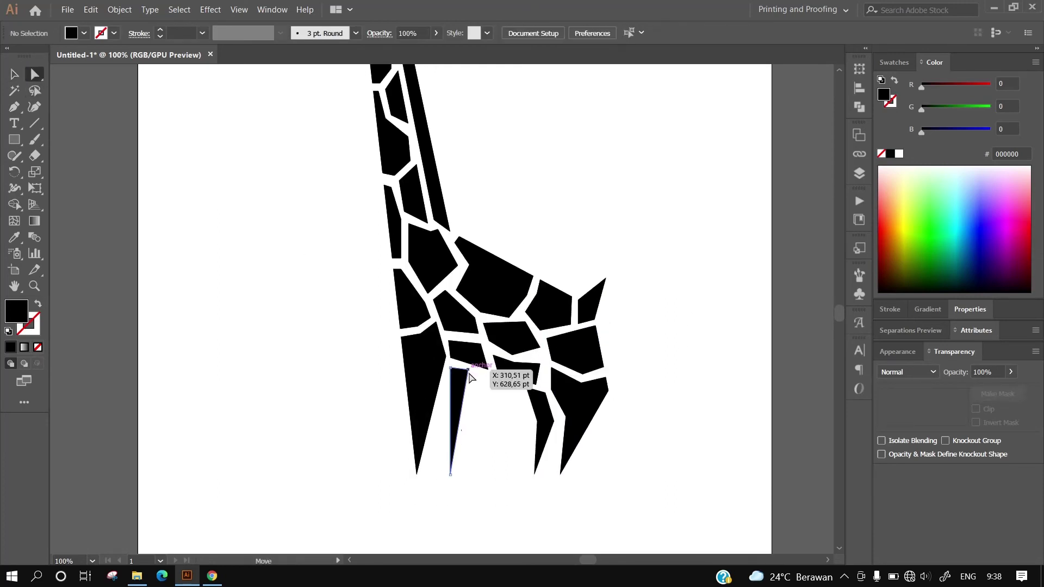
pyautogui.moveTo(469, 373); pyautogui.dragTo(468, 378)
pyautogui.click(503, 417)
# - Select the whole giraffe, fill it with the red-orange swatch F15A24, and deselect it
pyautogui.hotkey('ctrl', '0')
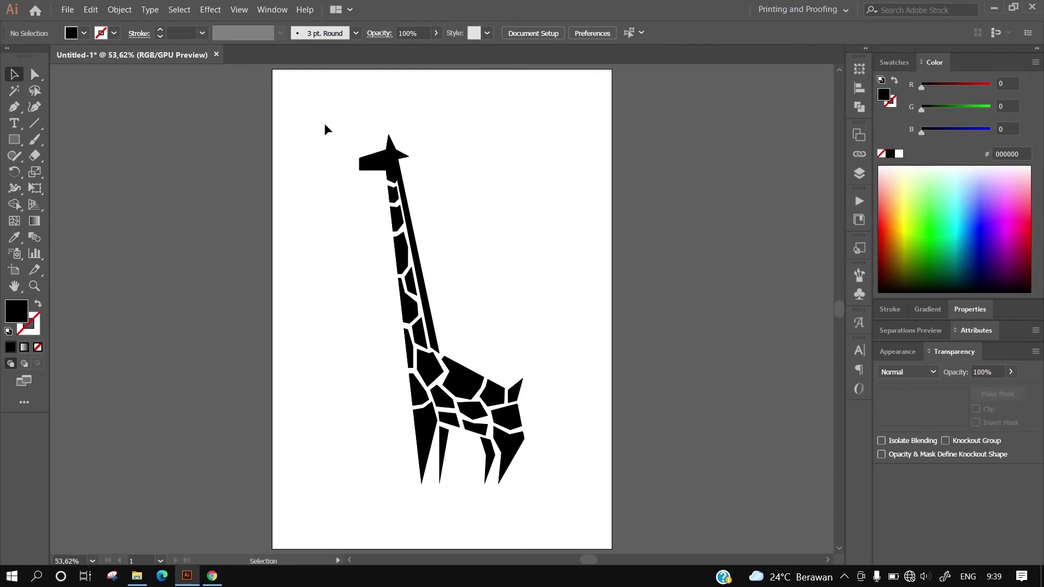
pyautogui.moveTo(325, 129); pyautogui.dragTo(598, 535)
pyautogui.click(84, 34)
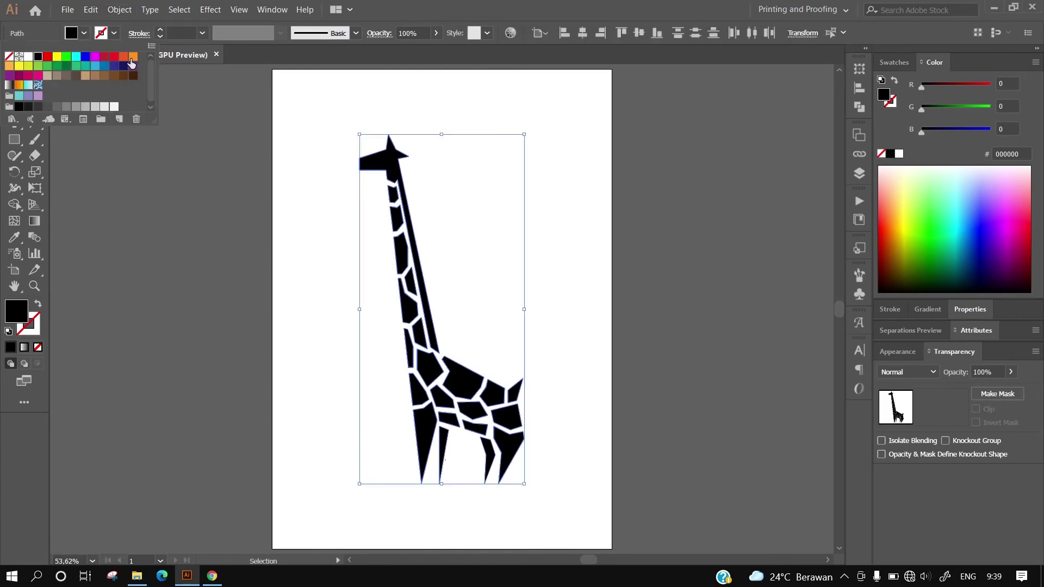
pyautogui.click(132, 58)
pyautogui.click(190, 217)
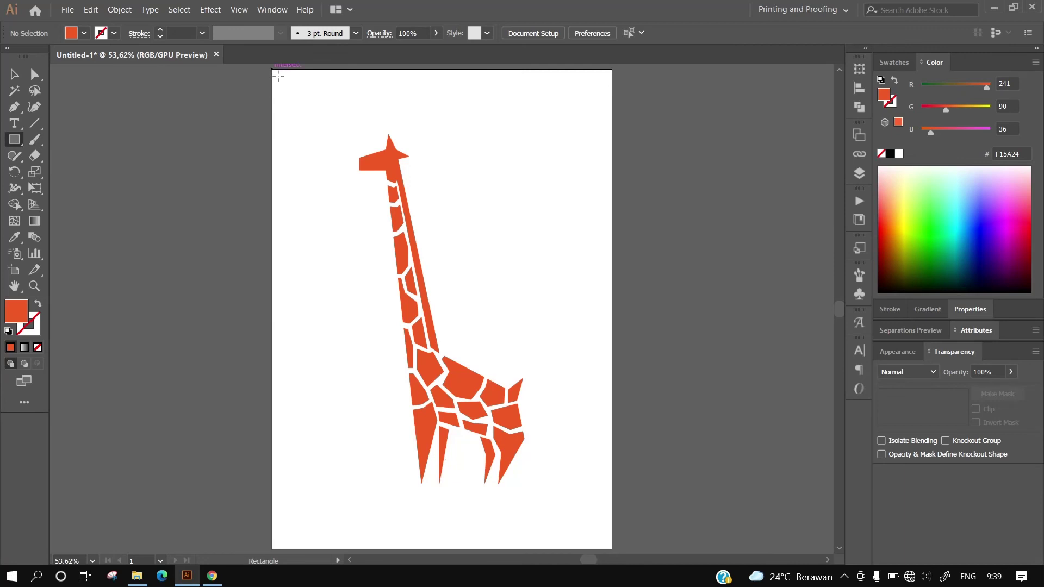
# - Draw a rectangle covering the whole artboard and send it to the back behind the giraffe
pyautogui.moveTo(277, 75); pyautogui.dragTo(617, 556)
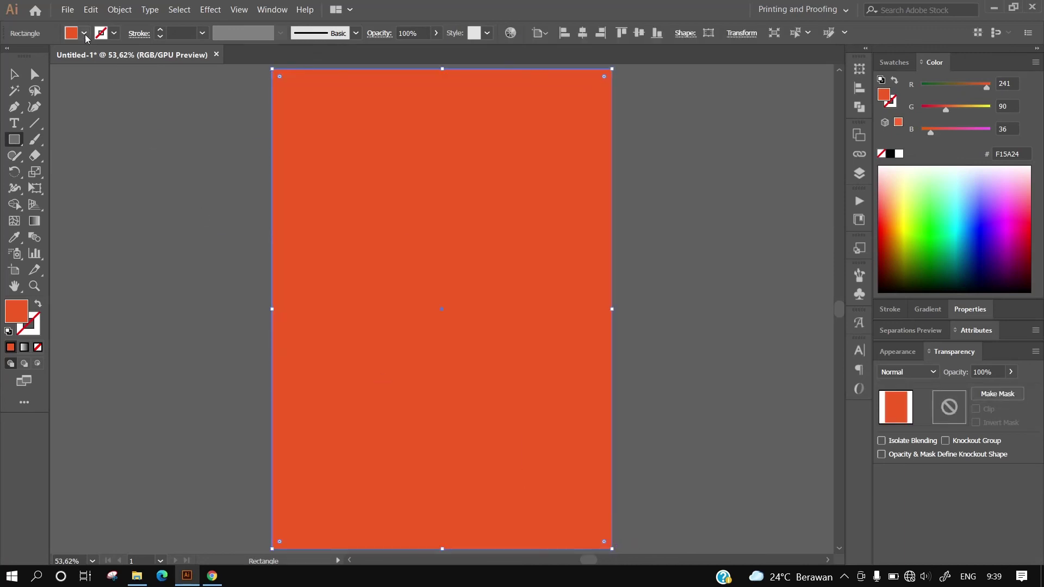
pyautogui.rightClick(586, 260)
pyautogui.moveTo(630, 457)
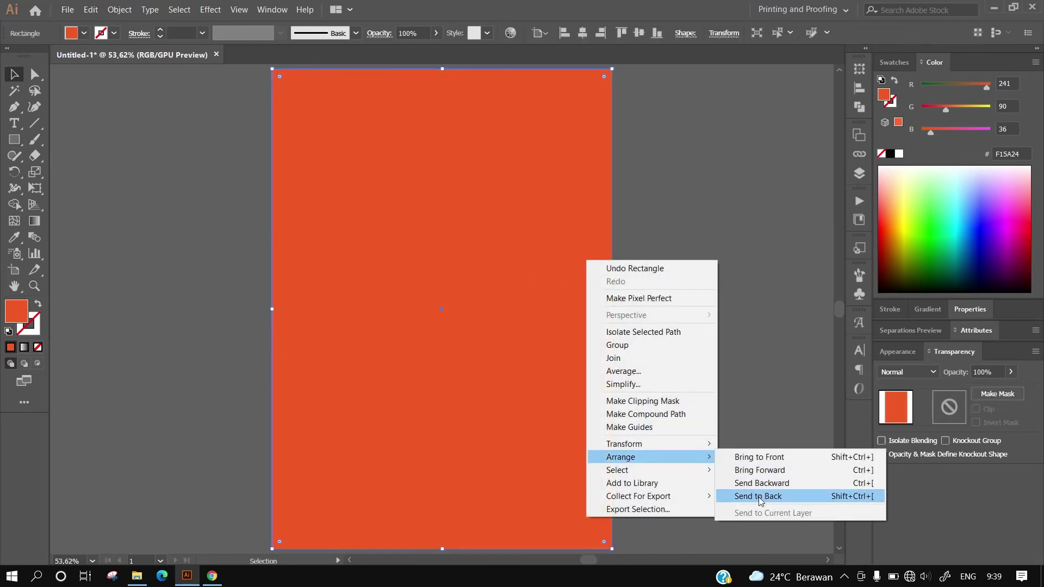
pyautogui.click(764, 495)
pyautogui.press('v')
# - Try orange swatches and the yellows FBE43B and FFE400 as the background rectangle's fill
pyautogui.click(83, 33)
pyautogui.click(133, 56)
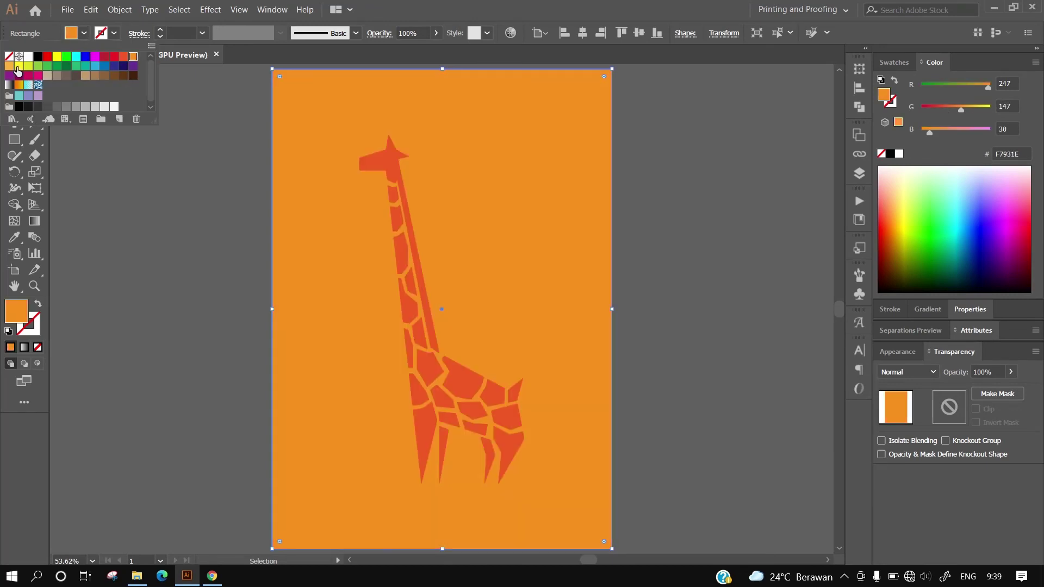
pyautogui.click(9, 66)
pyautogui.doubleClick(24, 312)
pyautogui.moveTo(810, 198); pyautogui.dragTo(810, 162)
pyautogui.click(926, 143)
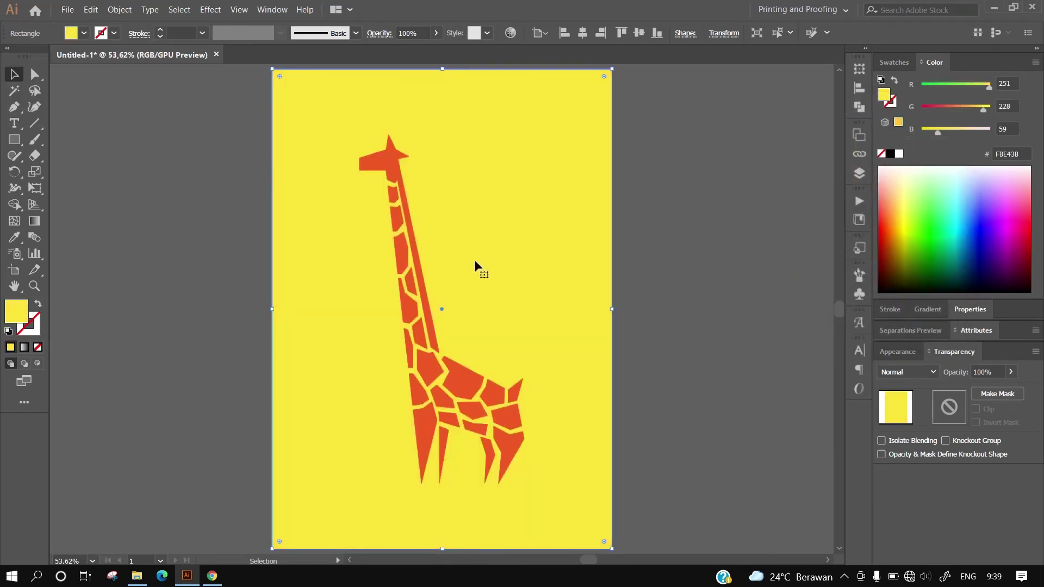
pyautogui.doubleClick(18, 310)
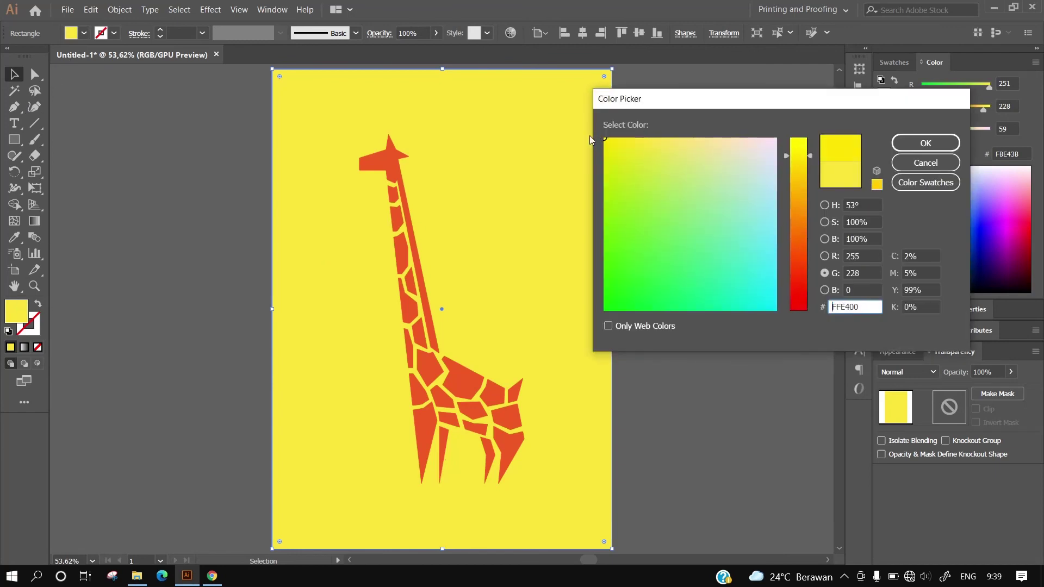
pyautogui.press('Return')
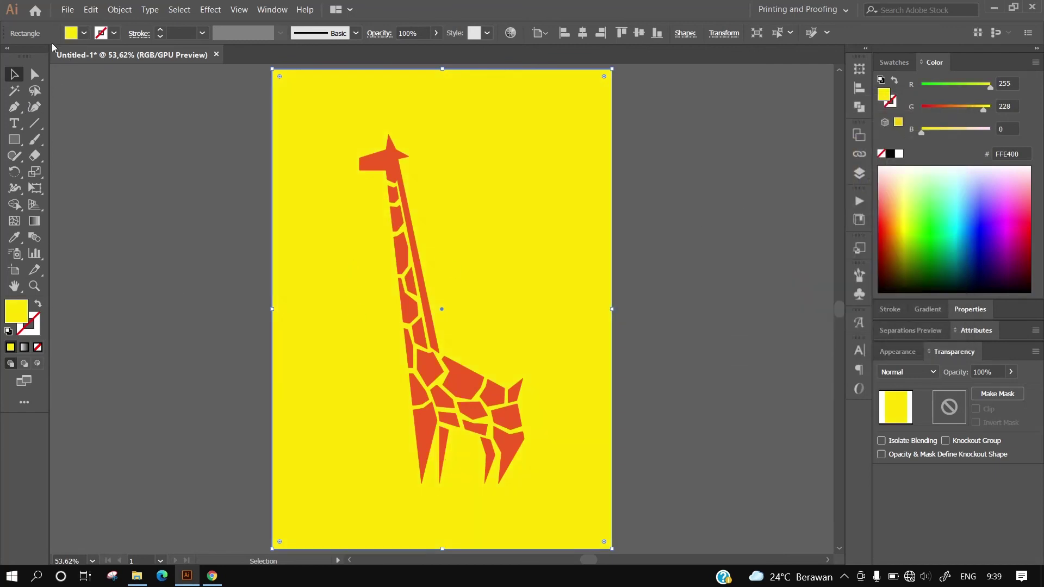
# - Set the background rectangle's fill to the pale yellow FCE870
pyautogui.doubleClick(16, 312)
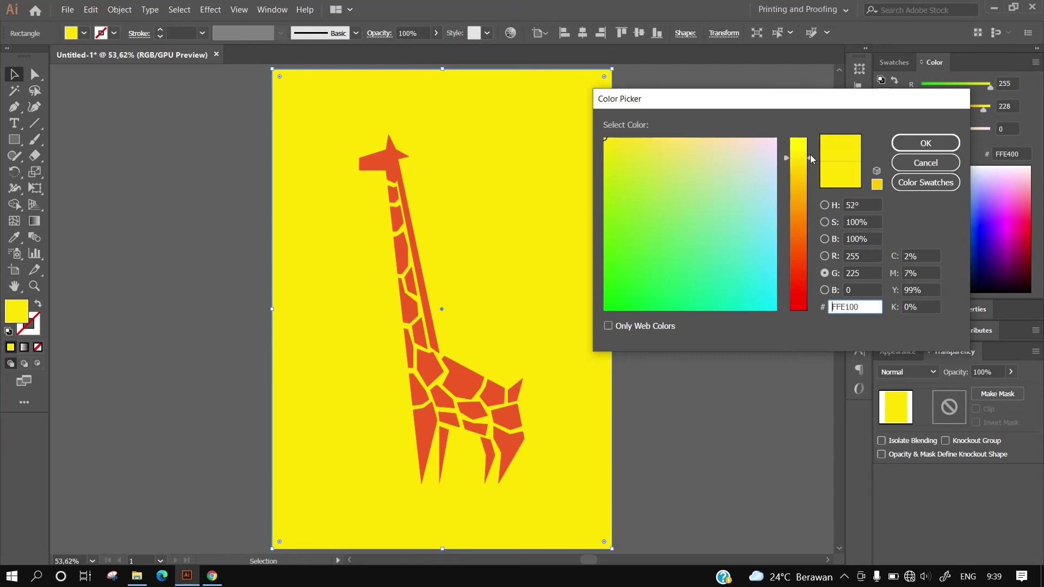
pyautogui.moveTo(811, 159); pyautogui.dragTo(811, 152)
pyautogui.moveTo(652, 147)
pyautogui.mouseDown()
pyautogui.moveTo(687, 140)
pyautogui.moveTo(678, 140)
pyautogui.mouseUp()
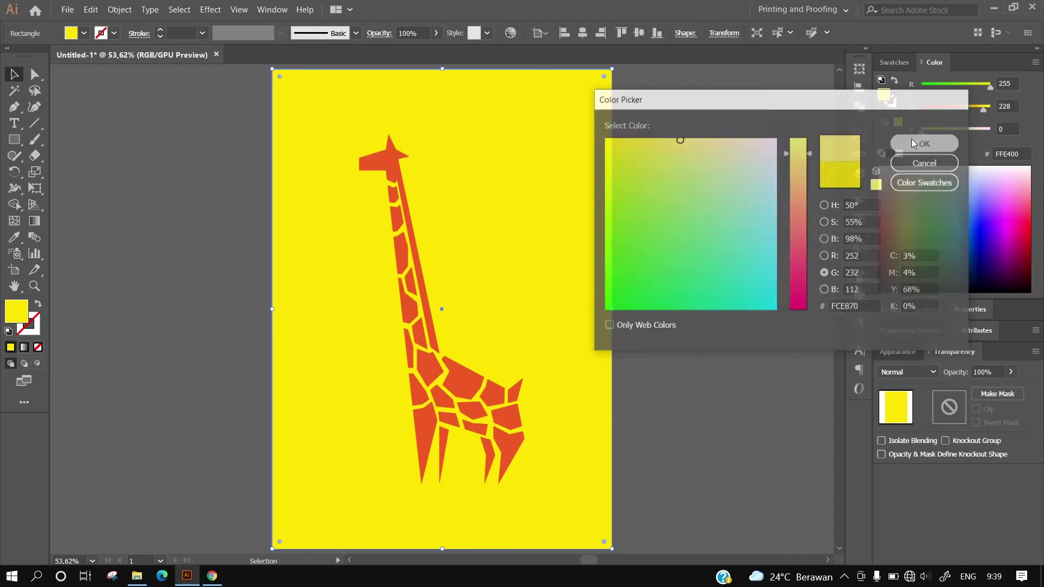